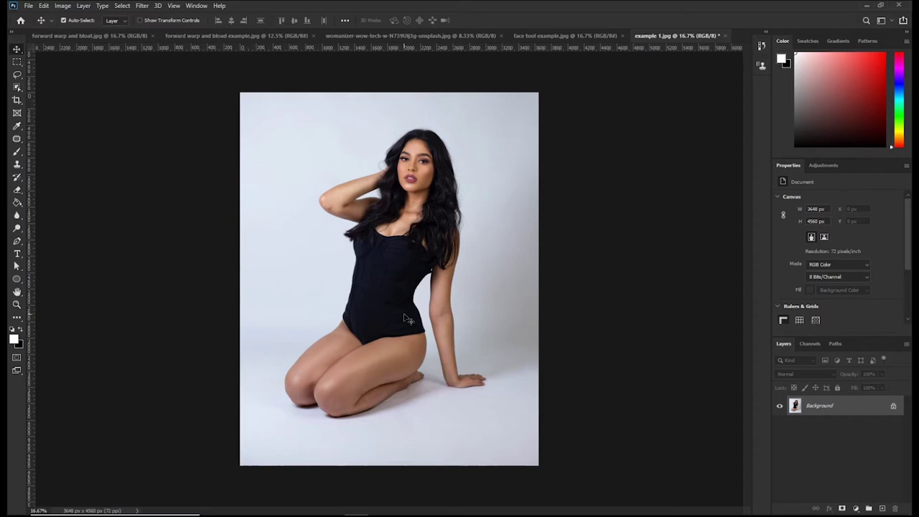
# - Duplicate the Background layer and convert the copy to a smart object
pyautogui.hotkey('ctrl', 'j')
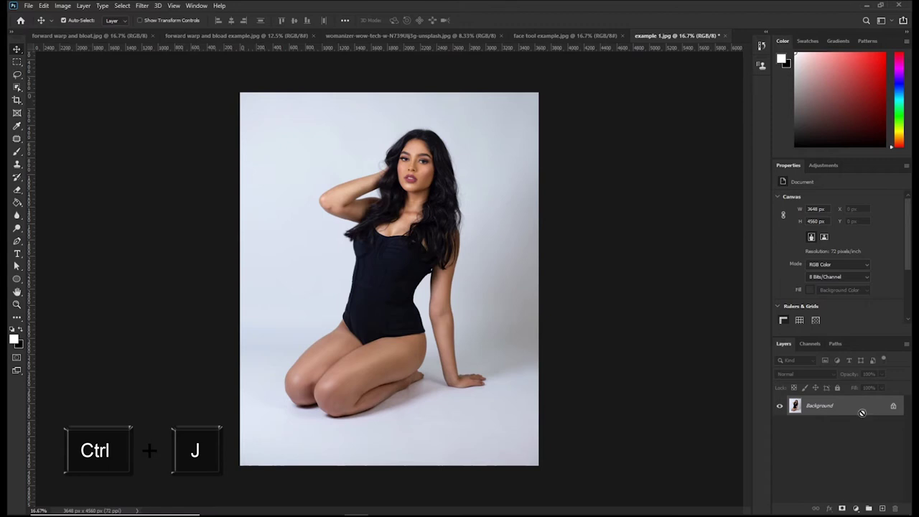
pyautogui.hotkey('ctrl', 'j')
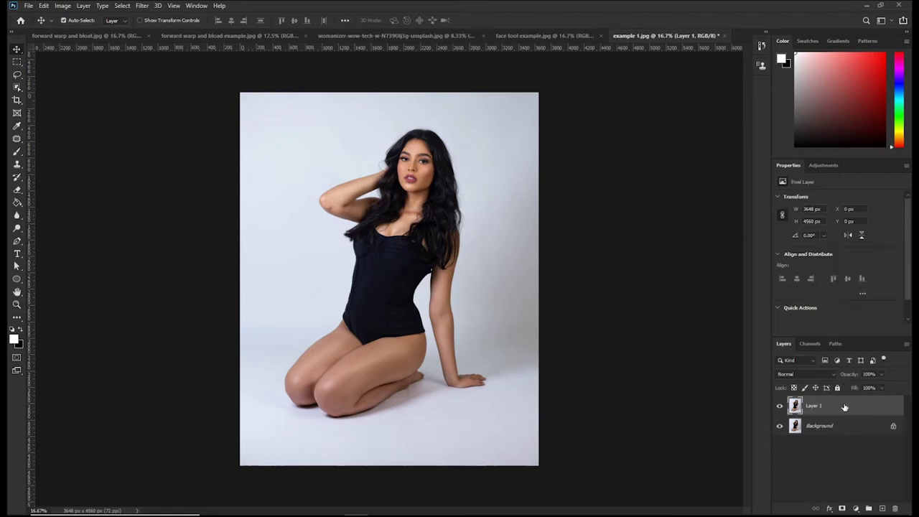
pyautogui.rightClick(844, 408)
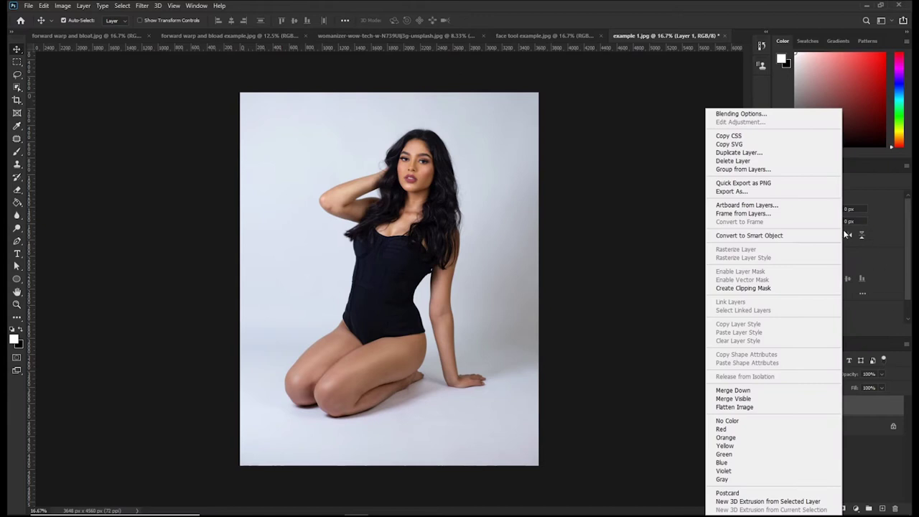
pyautogui.click(768, 237)
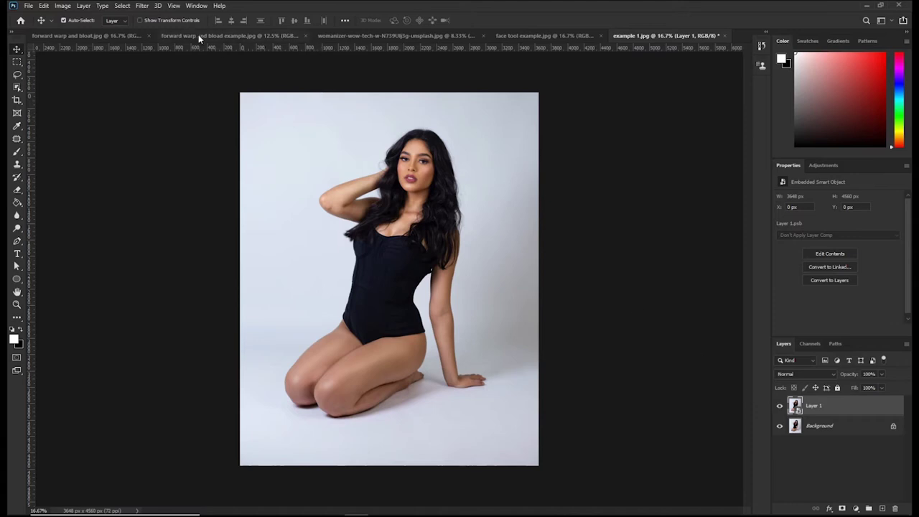
# - Open the Liquify filter on the smart object and restore its tools and options to the defaults
pyautogui.click(141, 7)
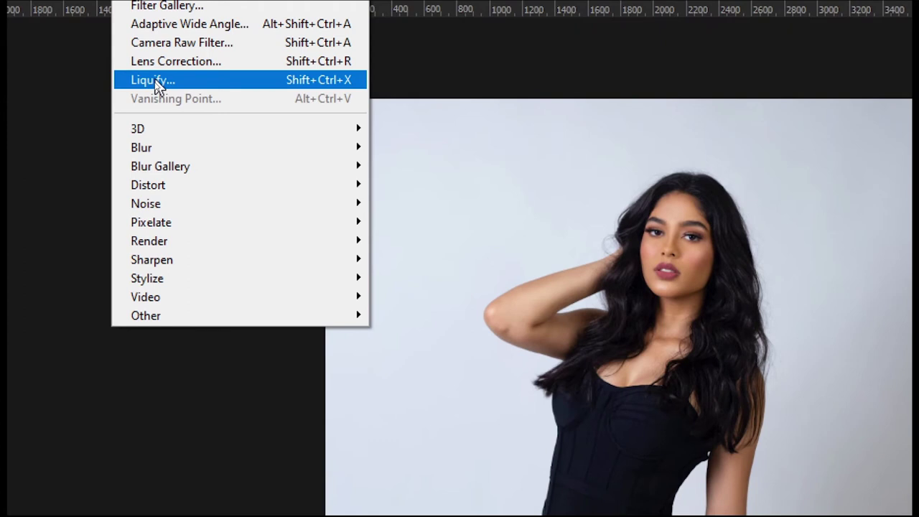
pyautogui.click(153, 81)
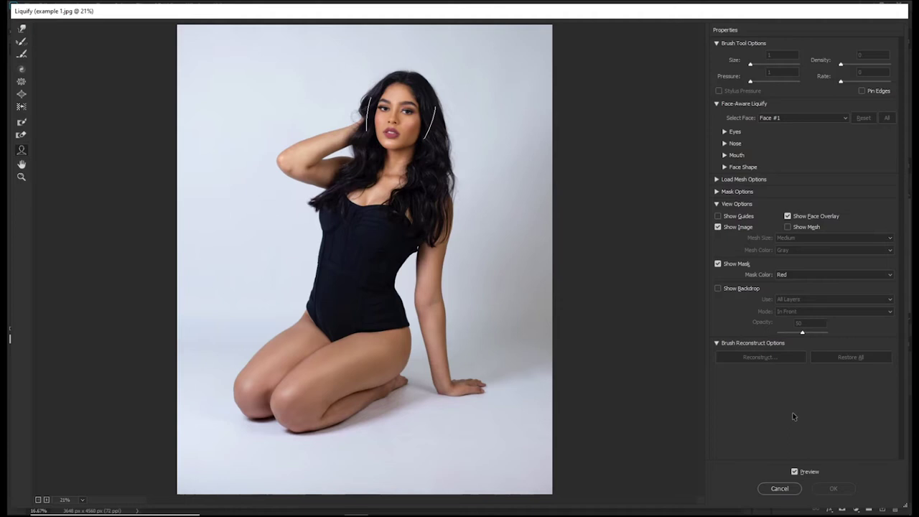
pyautogui.press('alt')
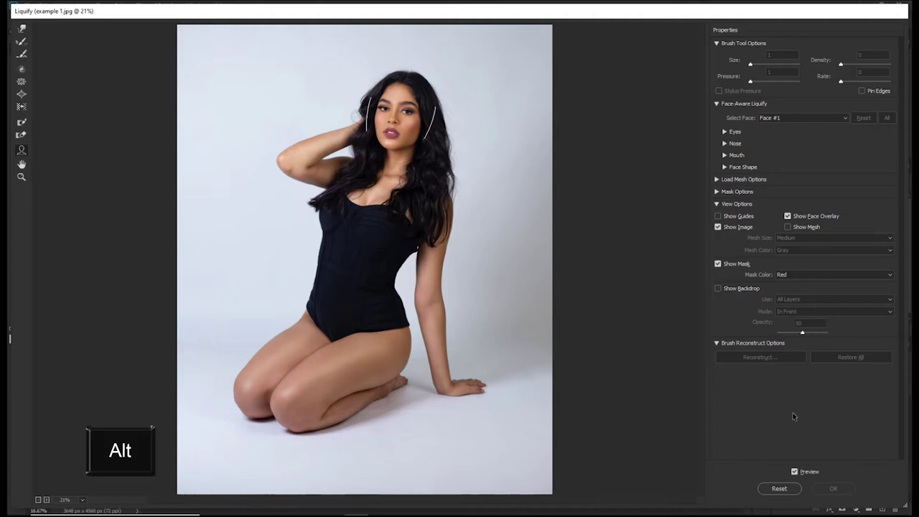
pyautogui.click(778, 489)
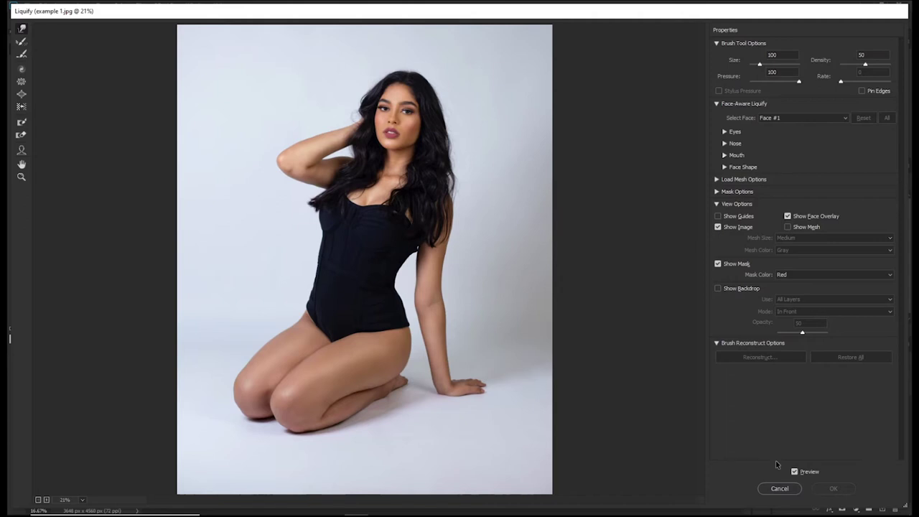
pyautogui.press('ctrl')
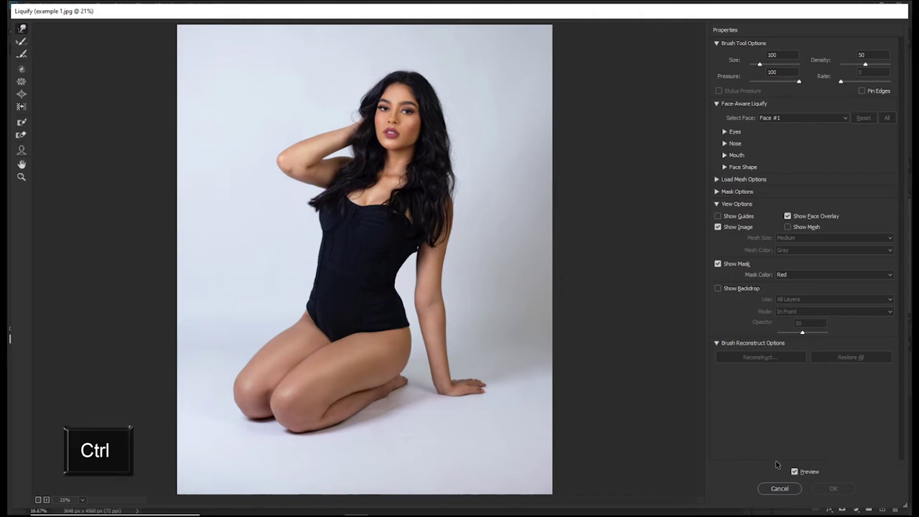
pyautogui.click(780, 490)
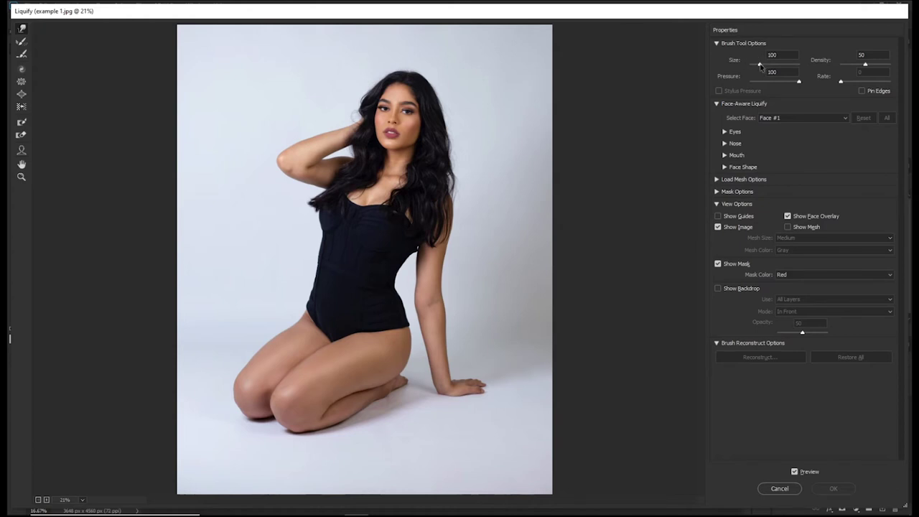
# - Set the Forward Warp brush size to 900
pyautogui.moveTo(760, 64); pyautogui.dragTo(771, 65)
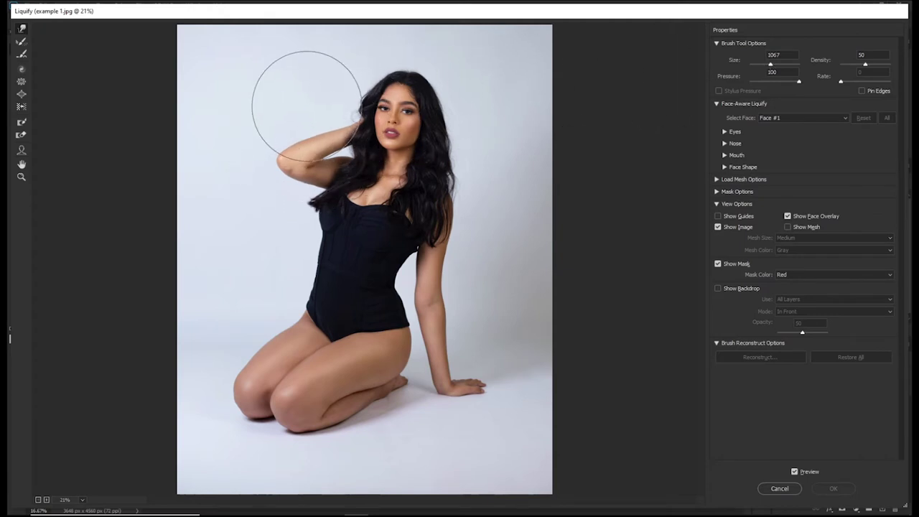
pyautogui.press(']')
pyautogui.press(']')
pyautogui.press(']')
pyautogui.press('[')
pyautogui.press('[')
pyautogui.press('[')
pyautogui.press('[')
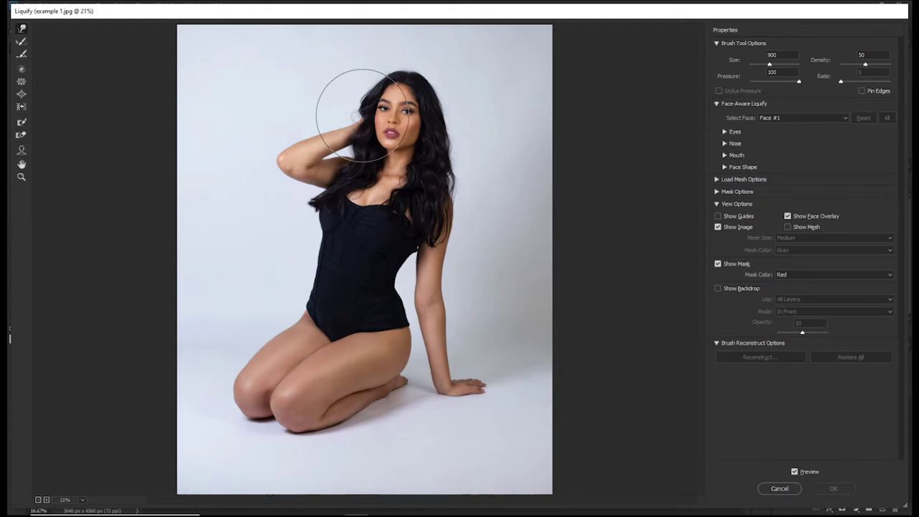
# - Reduce the Forward Warp brush size to 800 for working on the model's upper body
pyautogui.scroll(4, 363, 115)
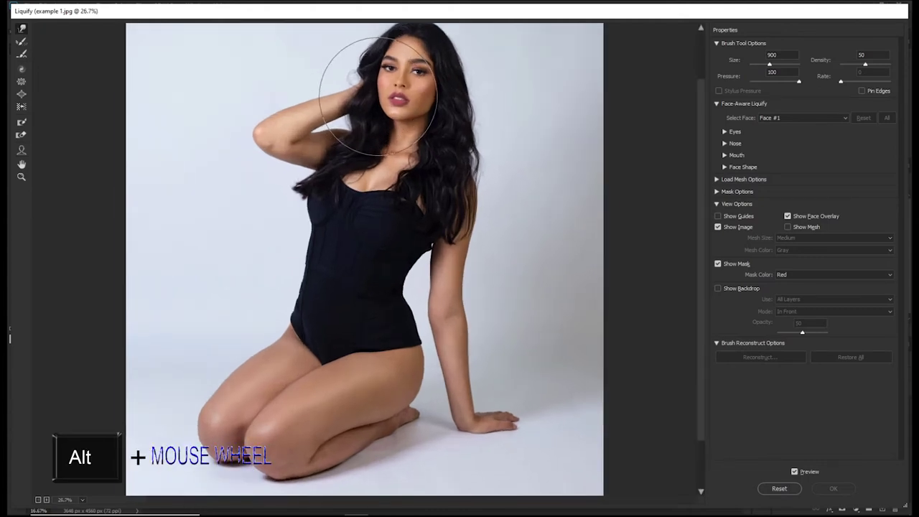
pyautogui.scroll(4, 378, 92)
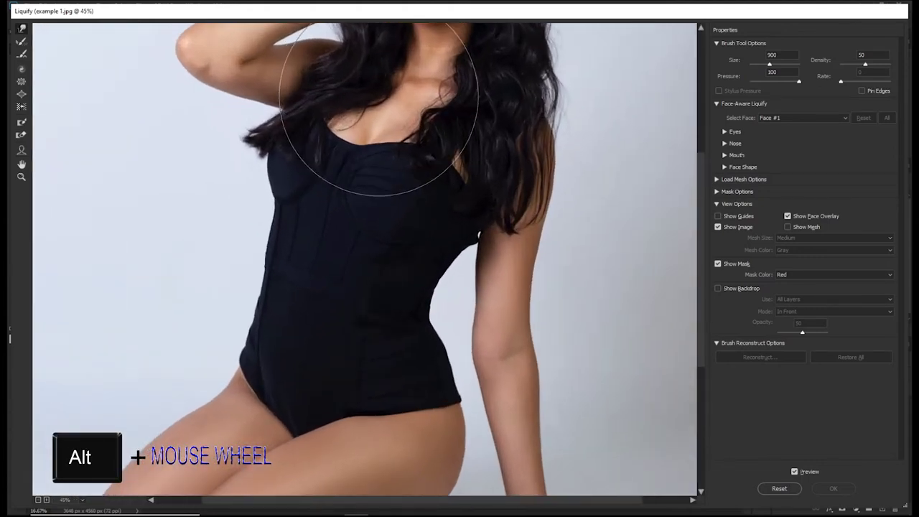
pyautogui.scroll(5, 355, 227)
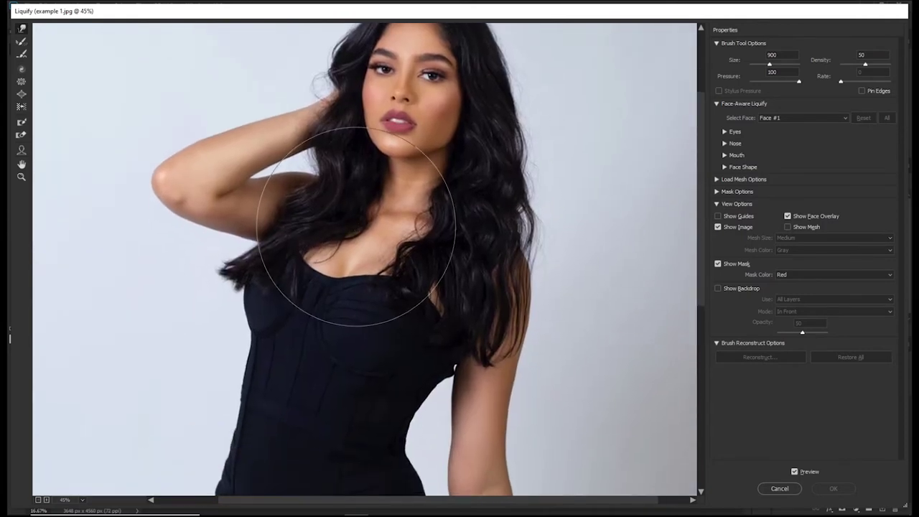
pyautogui.scroll(-2, 355, 227)
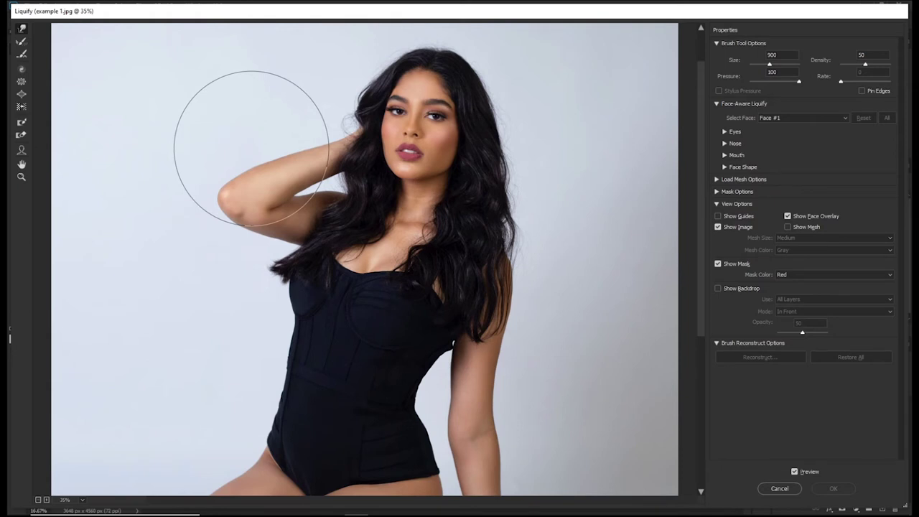
pyautogui.press('[')
pyautogui.press('[')
pyautogui.press('[')
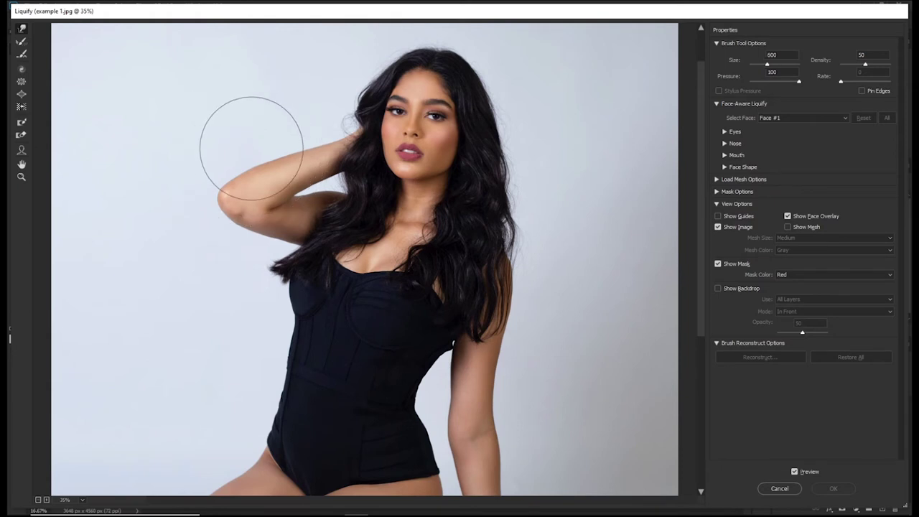
pyautogui.press(']')
pyautogui.press(']')
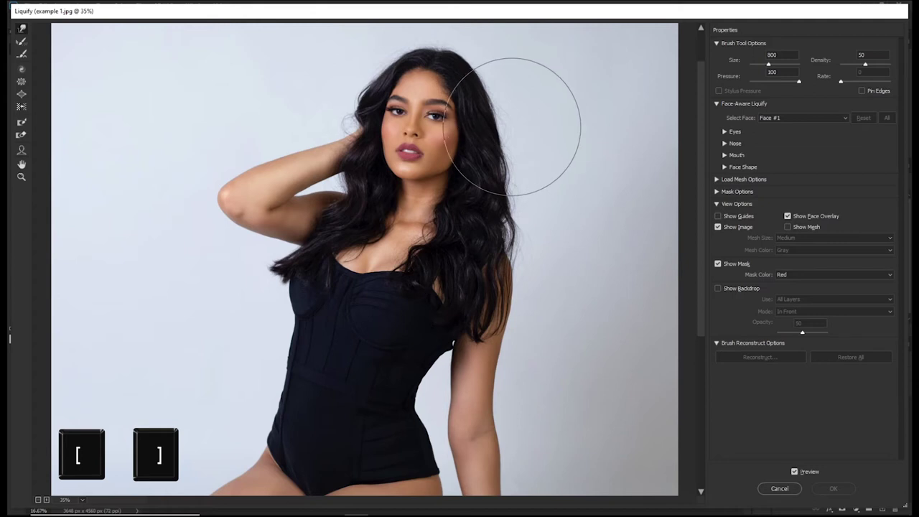
# - Push the outline of the model's hair inward on both sides of the head and along the shoulder with Forward Warp
pyautogui.moveTo(512, 127); pyautogui.dragTo(503, 123)
pyautogui.moveTo(524, 182); pyautogui.dragTo(508, 180)
pyautogui.moveTo(513, 232); pyautogui.dragTo(503, 229)
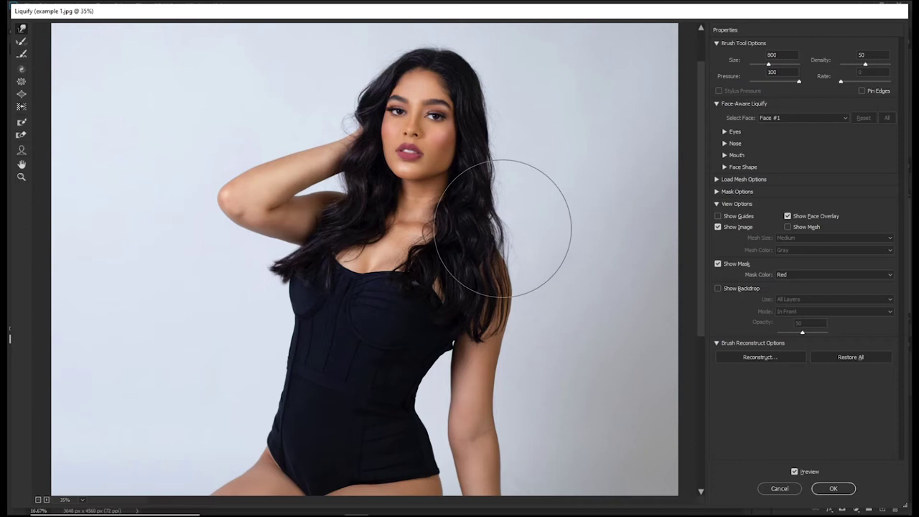
pyautogui.moveTo(508, 189)
pyautogui.mouseDown()
pyautogui.moveTo(515, 116)
pyautogui.moveTo(500, 115)
pyautogui.moveTo(507, 179)
pyautogui.mouseUp()
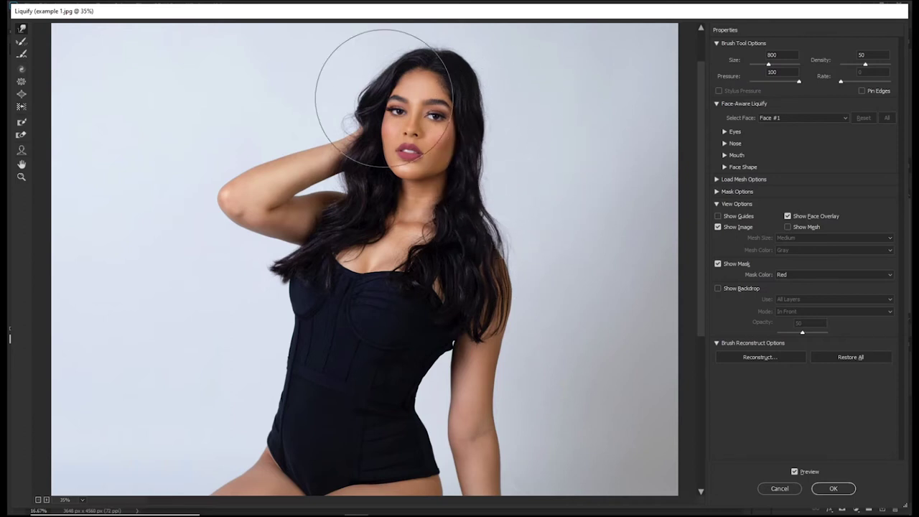
pyautogui.moveTo(324, 127)
pyautogui.mouseDown()
pyautogui.moveTo(333, 127)
pyautogui.moveTo(333, 111)
pyautogui.mouseUp()
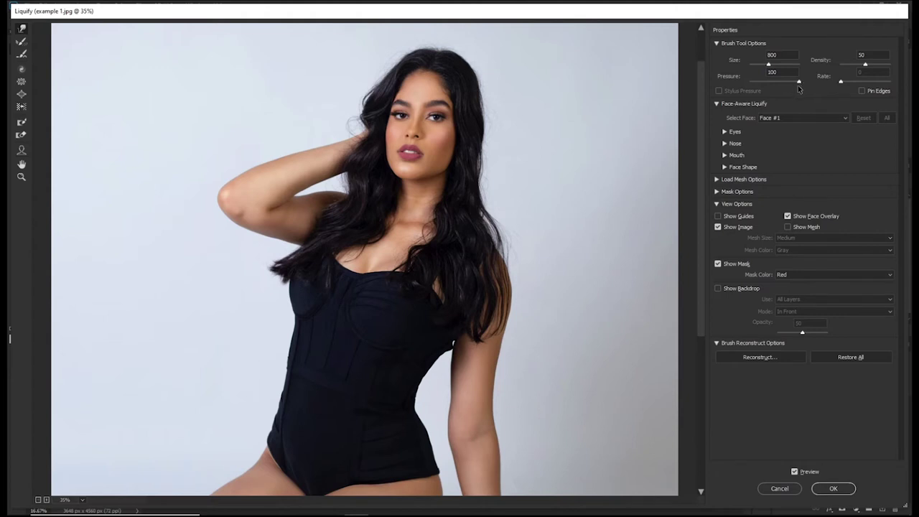
pyautogui.moveTo(510, 247)
pyautogui.mouseDown()
pyautogui.moveTo(507, 268)
pyautogui.moveTo(498, 263)
pyautogui.moveTo(495, 316)
pyautogui.mouseUp()
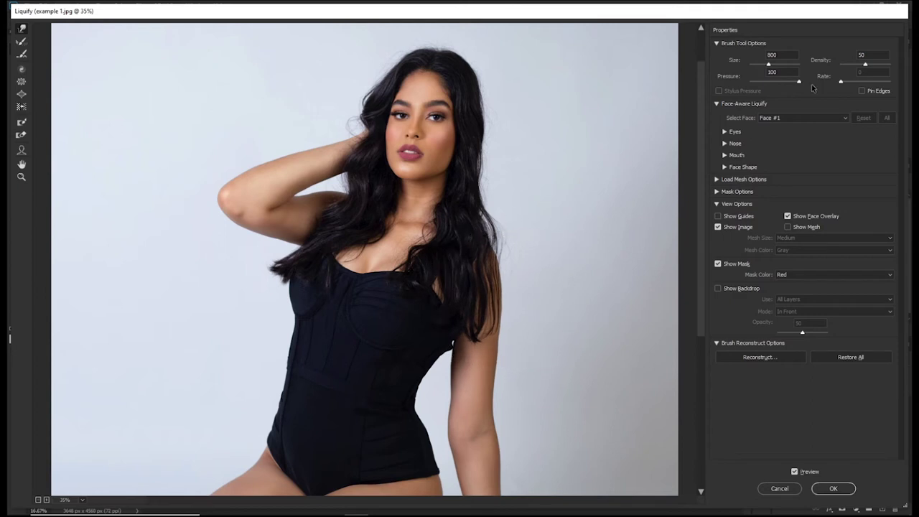
# - Warp the straight arm's outline at reduced brush pressures down to 1, and return the pressure to 100
pyautogui.click(773, 82)
pyautogui.moveTo(503, 318)
pyautogui.mouseDown()
pyautogui.moveTo(492, 377)
pyautogui.moveTo(498, 302)
pyautogui.mouseUp()
pyautogui.moveTo(772, 84); pyautogui.dragTo(724, 85)
pyautogui.moveTo(458, 354)
pyautogui.mouseDown()
pyautogui.moveTo(470, 333)
pyautogui.moveTo(454, 329)
pyautogui.moveTo(473, 321)
pyautogui.moveTo(484, 266)
pyautogui.moveTo(473, 260)
pyautogui.moveTo(489, 318)
pyautogui.moveTo(488, 296)
pyautogui.moveTo(473, 293)
pyautogui.moveTo(490, 400)
pyautogui.moveTo(479, 403)
pyautogui.moveTo(511, 300)
pyautogui.moveTo(492, 284)
pyautogui.moveTo(495, 293)
pyautogui.mouseUp()
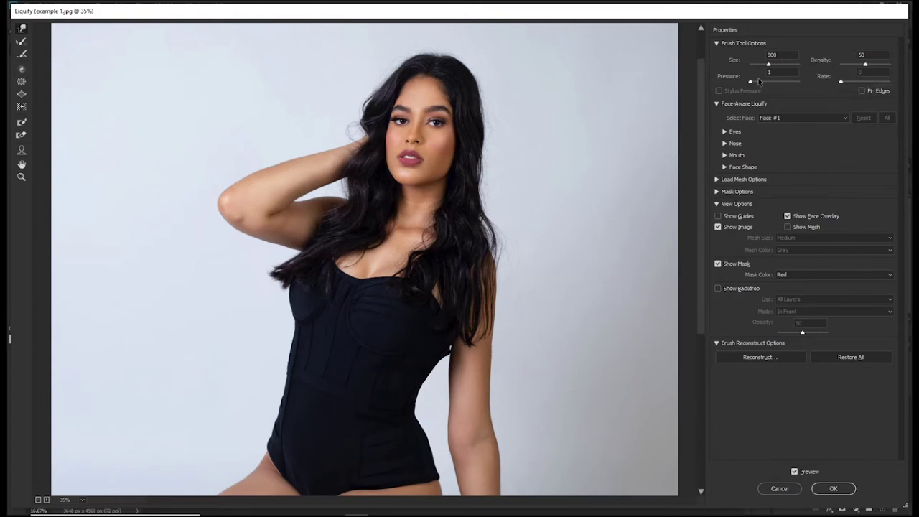
pyautogui.moveTo(752, 84); pyautogui.dragTo(839, 87)
# - Try pushing the waist inward with the brush density at 0, and undo the stroke
pyautogui.moveTo(865, 65); pyautogui.dragTo(835, 71)
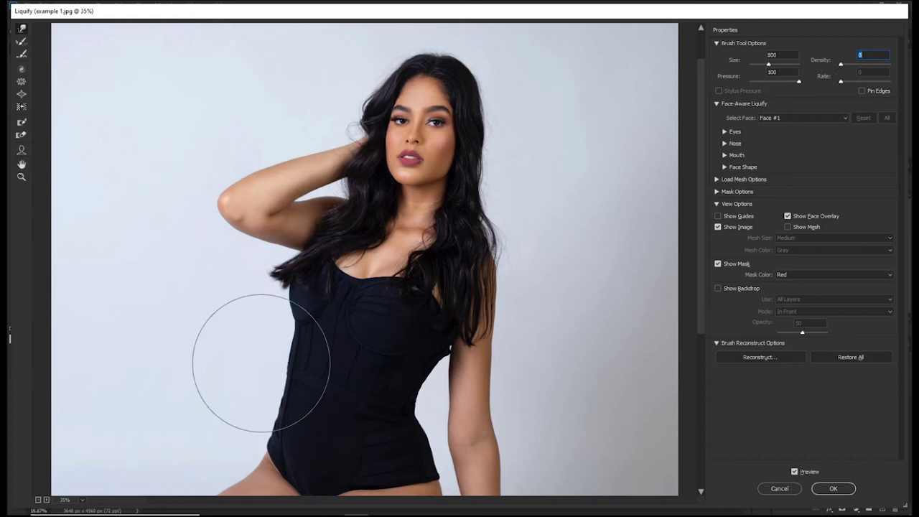
pyautogui.moveTo(261, 363); pyautogui.dragTo(378, 395)
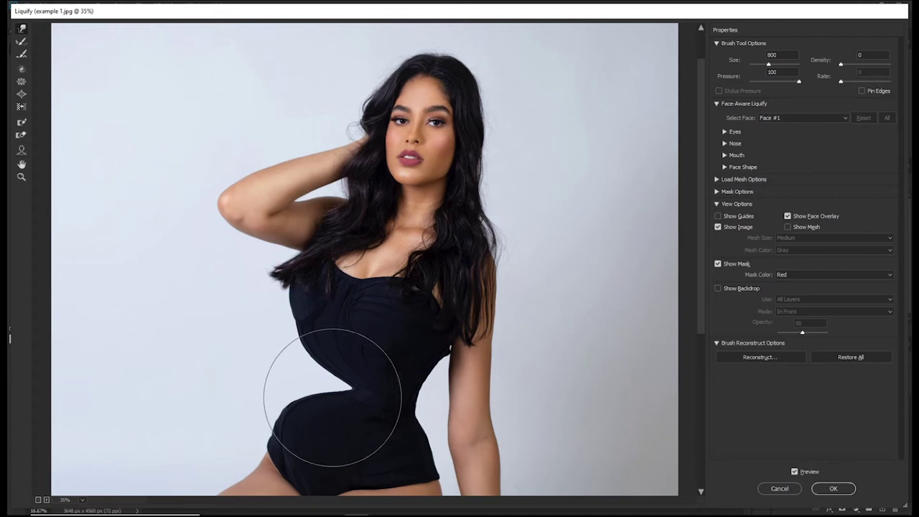
pyautogui.hotkey('ctrl', 'z')
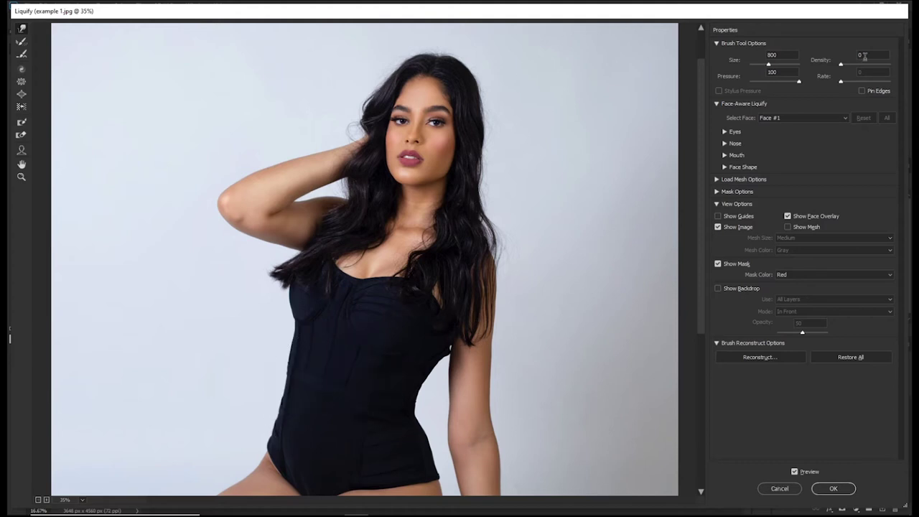
# - Try pushing the waist inward with the brush density at 47, and undo the stroke
pyautogui.moveTo(844, 67); pyautogui.dragTo(863, 69)
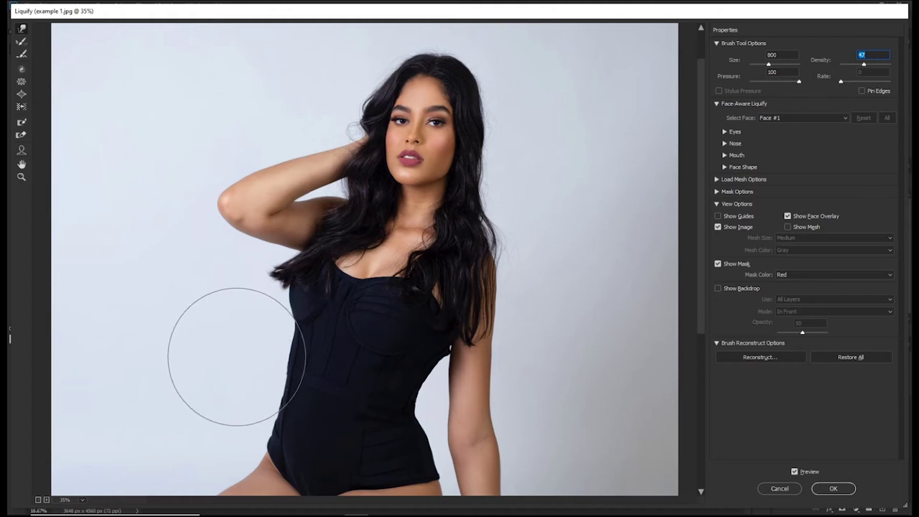
pyautogui.moveTo(256, 359); pyautogui.dragTo(354, 381)
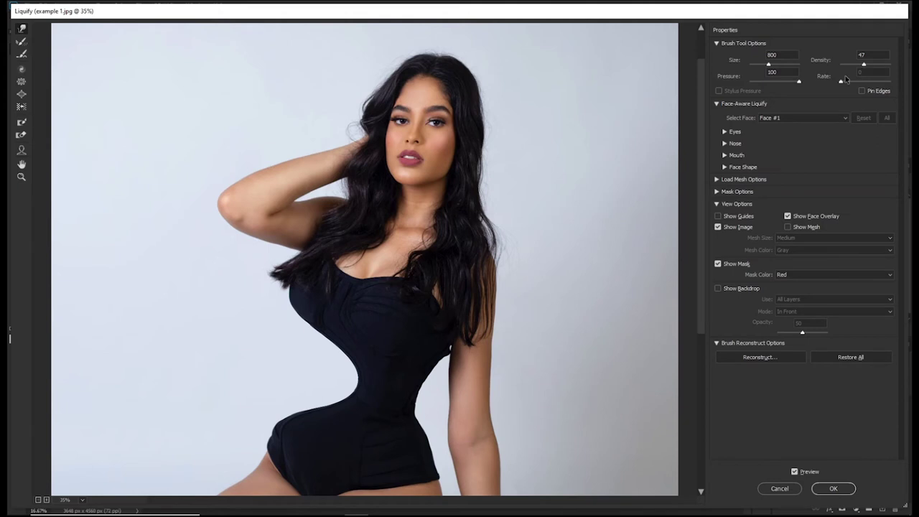
pyautogui.hotkey('ctrl', 'z')
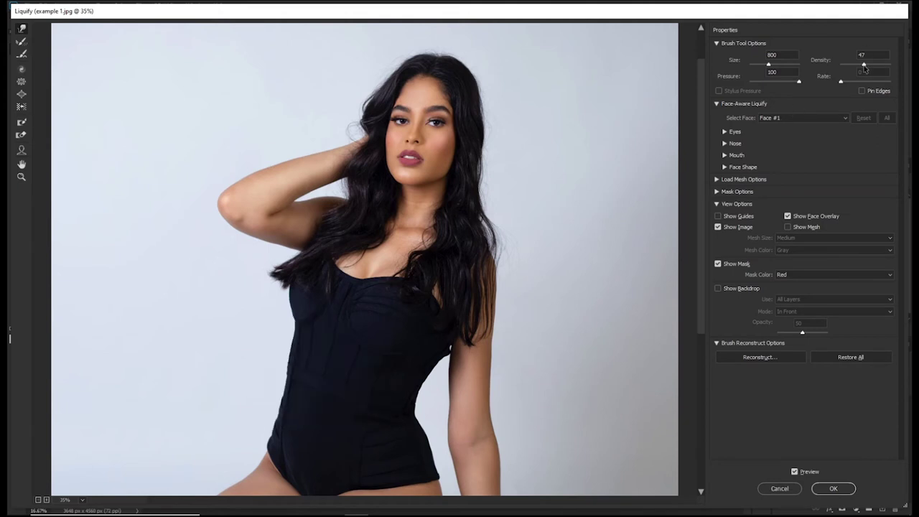
# - Set the brush density to 100, try pushing the waist inward, and undo the stroke
pyautogui.moveTo(865, 66); pyautogui.dragTo(899, 67)
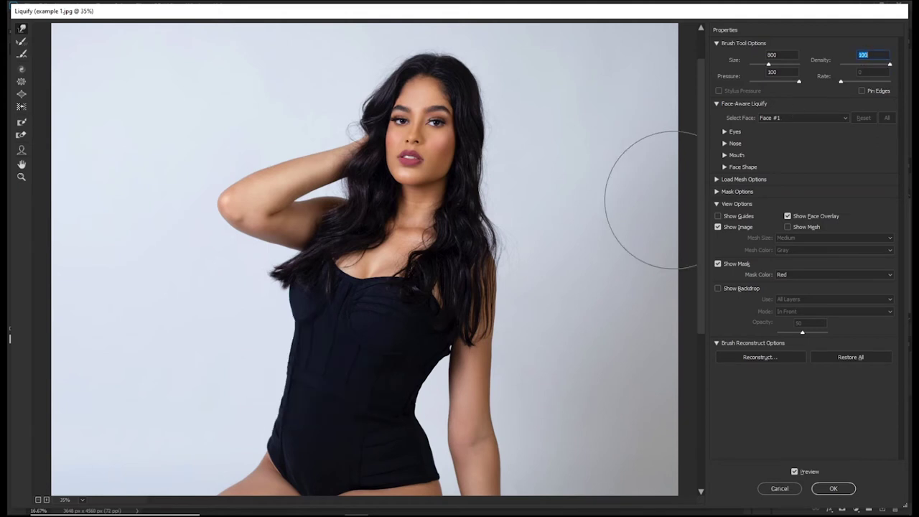
pyautogui.moveTo(304, 353); pyautogui.dragTo(372, 376)
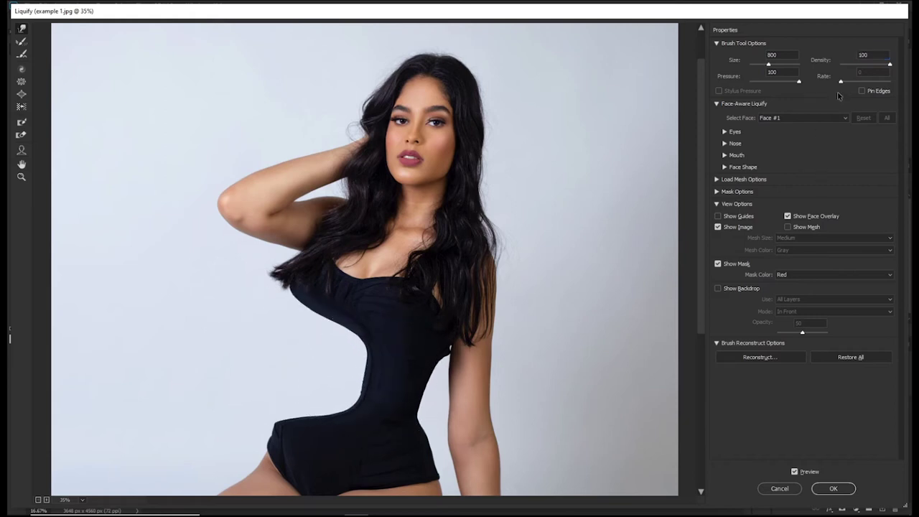
pyautogui.hotkey('ctrl', 'alt', 'space')
pyautogui.hotkey('ctrl', 'z')
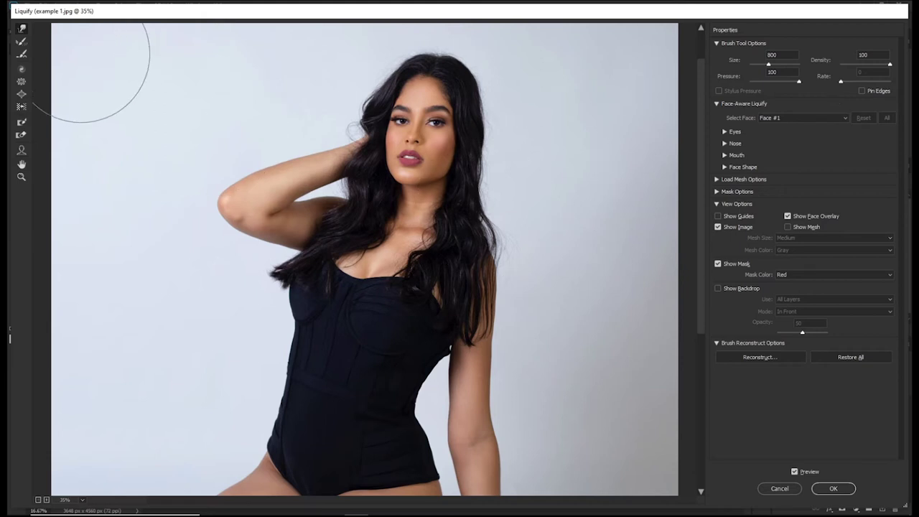
# - Undo a trial warp of the photo's upper-left corner and enable Pin Edges
pyautogui.moveTo(79, 45)
pyautogui.mouseDown()
pyautogui.moveTo(140, 109)
pyautogui.moveTo(88, 110)
pyautogui.moveTo(123, 151)
pyautogui.mouseUp()
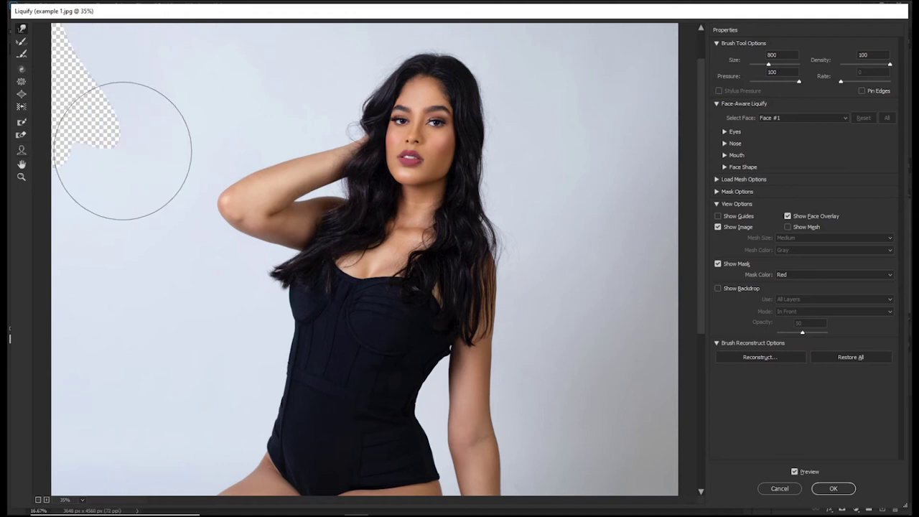
pyautogui.hotkey('ctrl', 'alt', 'z')
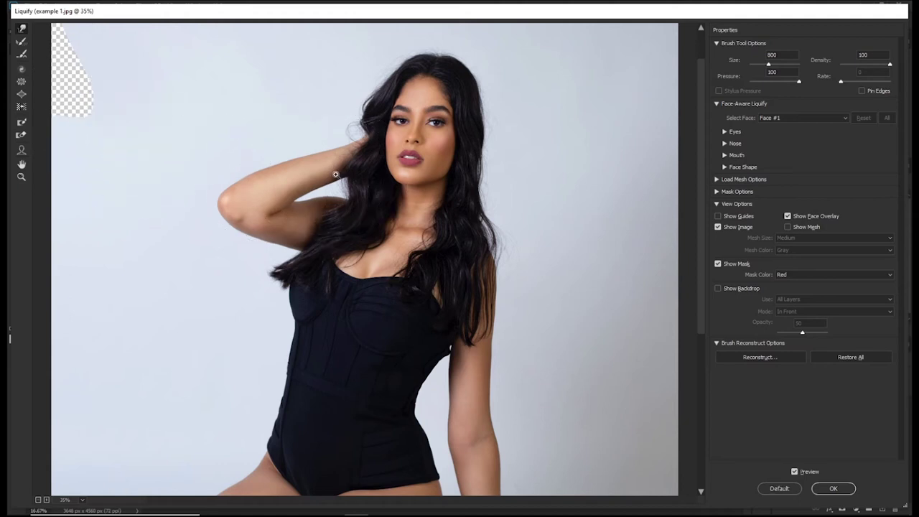
pyautogui.click(862, 91)
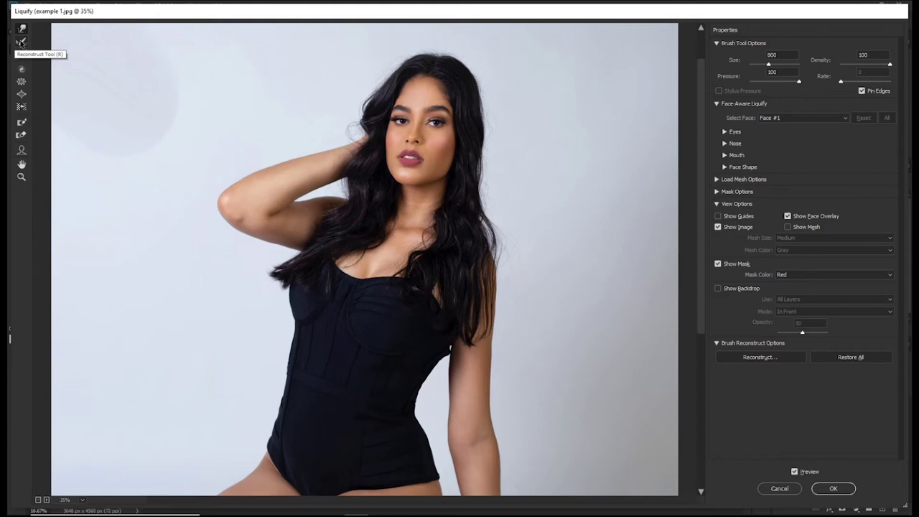
# - Reconstruct the warped hair beside the face and neck with the Reconstruct tool at brush size 500
pyautogui.click(21, 43)
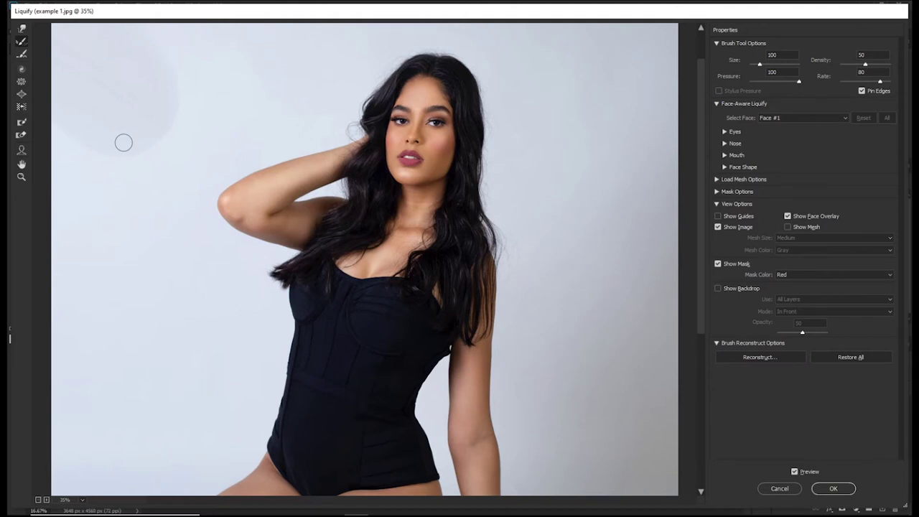
pyautogui.press(']')
pyautogui.press(']')
pyautogui.press(']')
pyautogui.press(']')
pyautogui.press(']')
pyautogui.press(']')
pyautogui.press(']')
pyautogui.press(']')
pyautogui.press(']')
pyautogui.press(']')
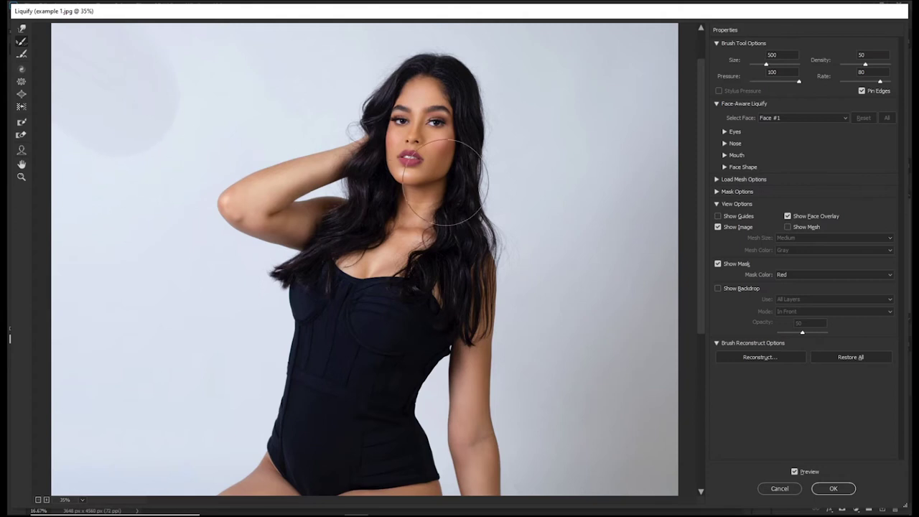
pyautogui.moveTo(473, 91)
pyautogui.mouseDown()
pyautogui.moveTo(489, 94)
pyautogui.moveTo(487, 195)
pyautogui.mouseUp()
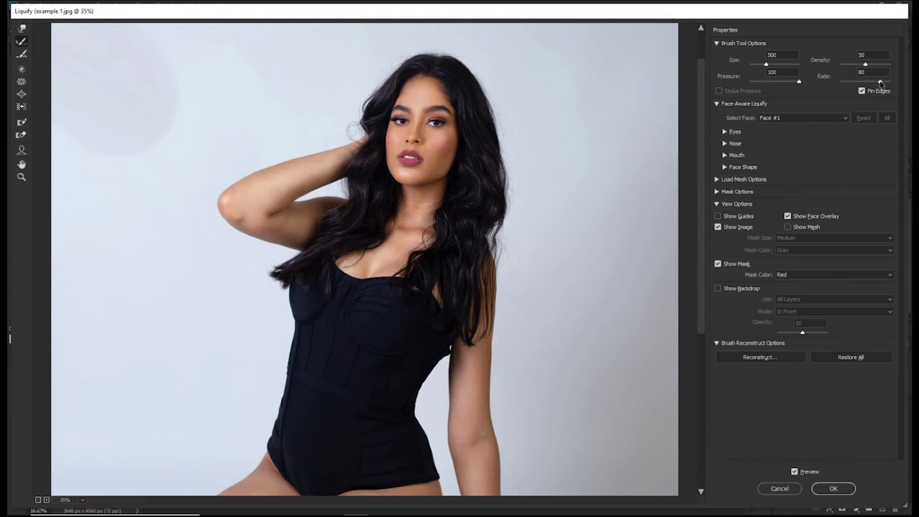
# - Try reconstructing the hair and upper arm beside the shoulder at a brush rate of 100 and again at 0
pyautogui.moveTo(880, 83); pyautogui.dragTo(903, 87)
pyautogui.moveTo(474, 165)
pyautogui.mouseDown()
pyautogui.moveTo(484, 272)
pyautogui.moveTo(486, 181)
pyautogui.mouseUp()
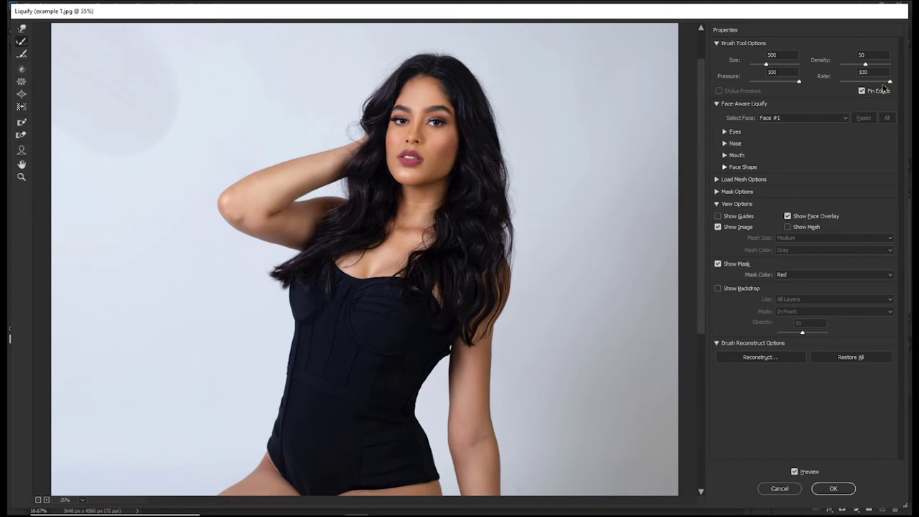
pyautogui.moveTo(889, 84); pyautogui.dragTo(802, 85)
pyautogui.moveTo(483, 310)
pyautogui.mouseDown()
pyautogui.moveTo(486, 220)
pyautogui.moveTo(499, 293)
pyautogui.moveTo(509, 264)
pyautogui.mouseUp()
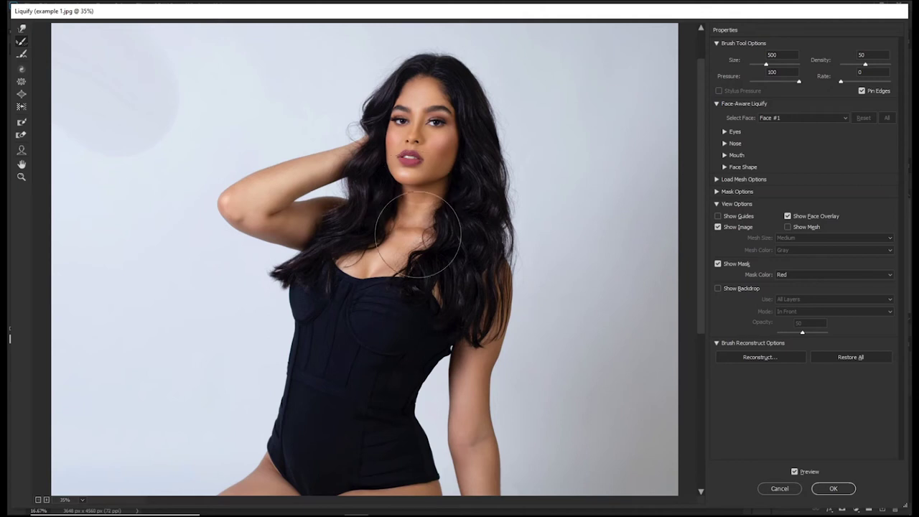
# - Distort the mouth area, the hair beside the arm and the waist with the Forward Warp tool at brush size 400
pyautogui.click(22, 30)
pyautogui.scroll(1, 404, 156)
pyautogui.press('[')
pyautogui.press('[')
pyautogui.press('[')
pyautogui.press('[')
pyautogui.press('[')
pyautogui.moveTo(409, 149)
pyautogui.mouseDown()
pyautogui.moveTo(439, 146)
pyautogui.moveTo(422, 143)
pyautogui.mouseUp()
pyautogui.moveTo(518, 327)
pyautogui.mouseDown()
pyautogui.moveTo(523, 362)
pyautogui.moveTo(514, 363)
pyautogui.moveTo(538, 294)
pyautogui.mouseUp()
pyautogui.moveTo(327, 386)
pyautogui.mouseDown()
pyautogui.moveTo(298, 375)
pyautogui.moveTo(288, 400)
pyautogui.moveTo(273, 402)
pyautogui.mouseUp()
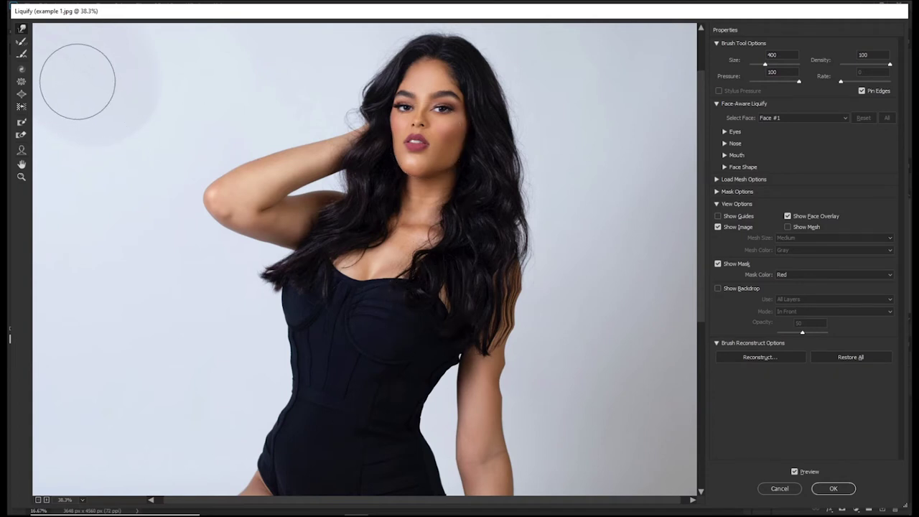
# - Reconstruct the face with the Reconstruct tool at a brush rate of 81, and remove all brushed distortions from the photo
pyautogui.click(24, 43)
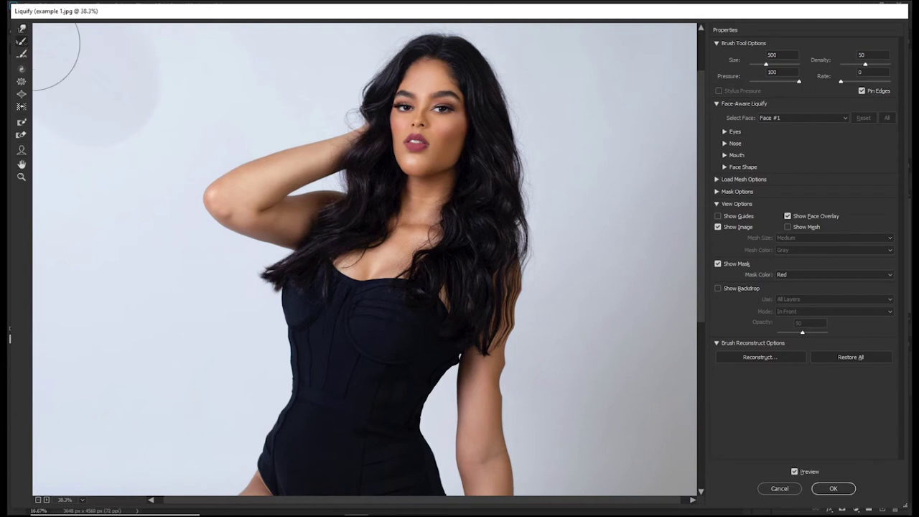
pyautogui.moveTo(843, 83); pyautogui.dragTo(877, 89)
pyautogui.click(421, 146)
pyautogui.moveTo(422, 146)
pyautogui.mouseDown()
pyautogui.moveTo(425, 99)
pyautogui.moveTo(437, 102)
pyautogui.moveTo(423, 126)
pyautogui.mouseUp()
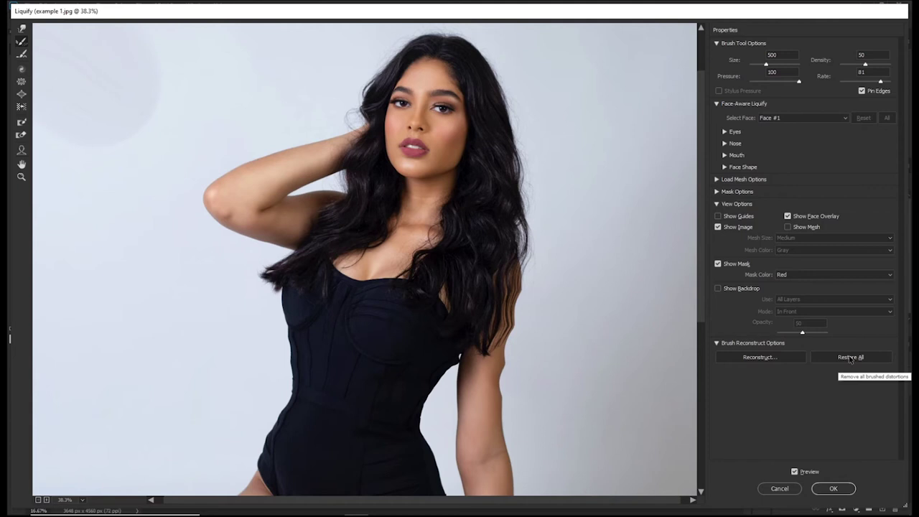
pyautogui.click(850, 357)
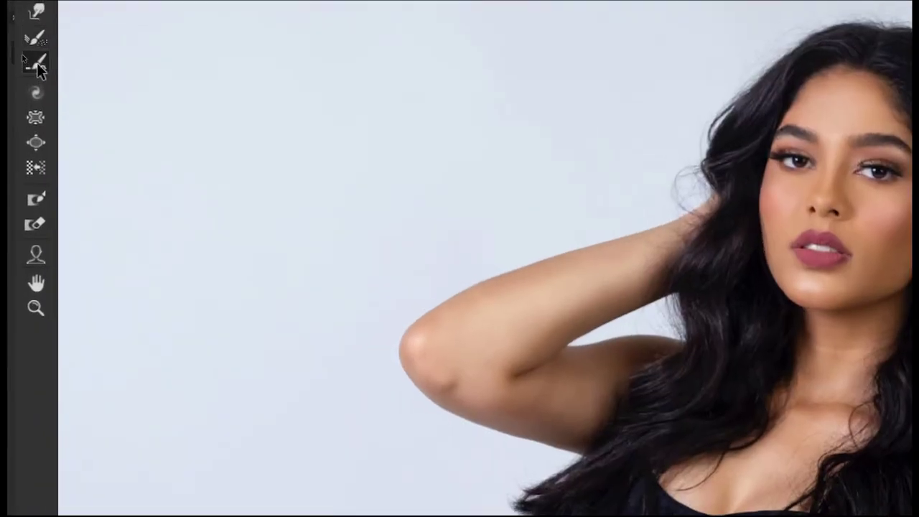
# - Warp the lower edge of the model's right eye with the Forward Warp tool at size 30, and set the brush pressure to 48
pyautogui.click(37, 66)
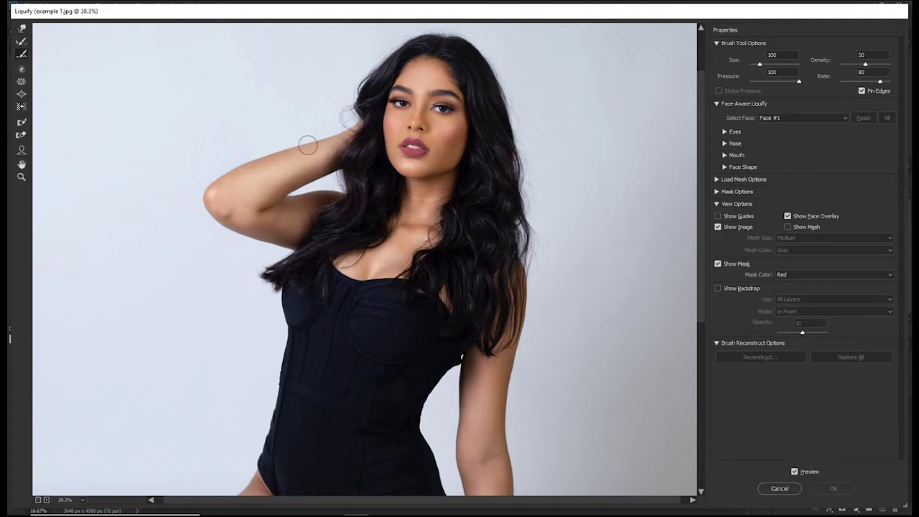
pyautogui.scroll(3, 453, 112)
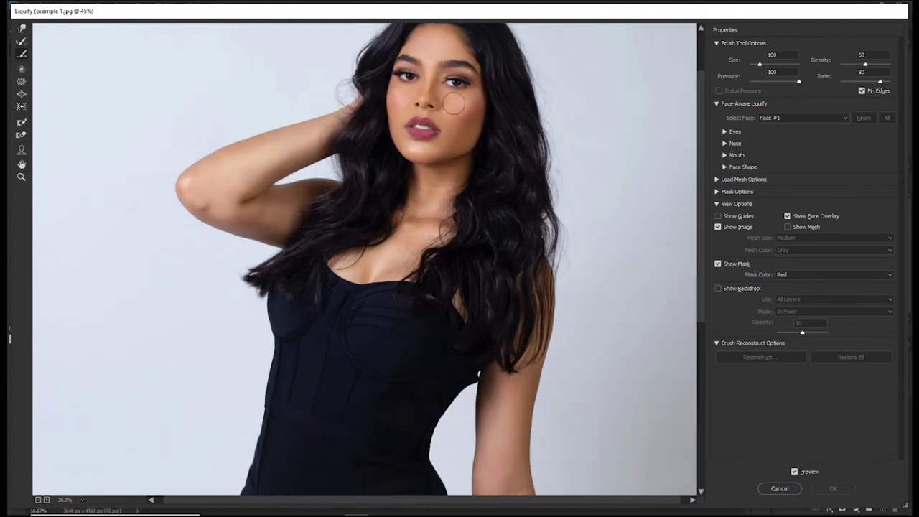
pyautogui.scroll(4, 472, 56)
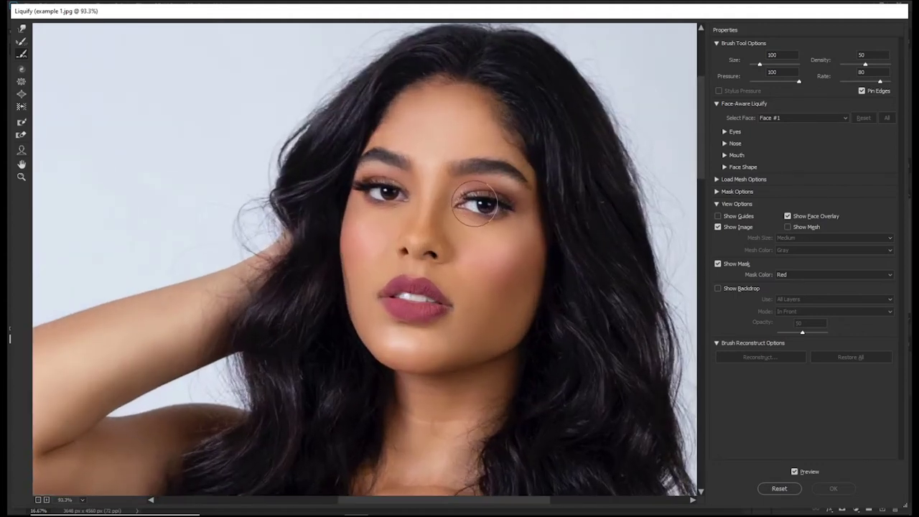
pyautogui.scroll(3, 475, 203)
pyautogui.moveTo(510, 180); pyautogui.dragTo(338, 269)
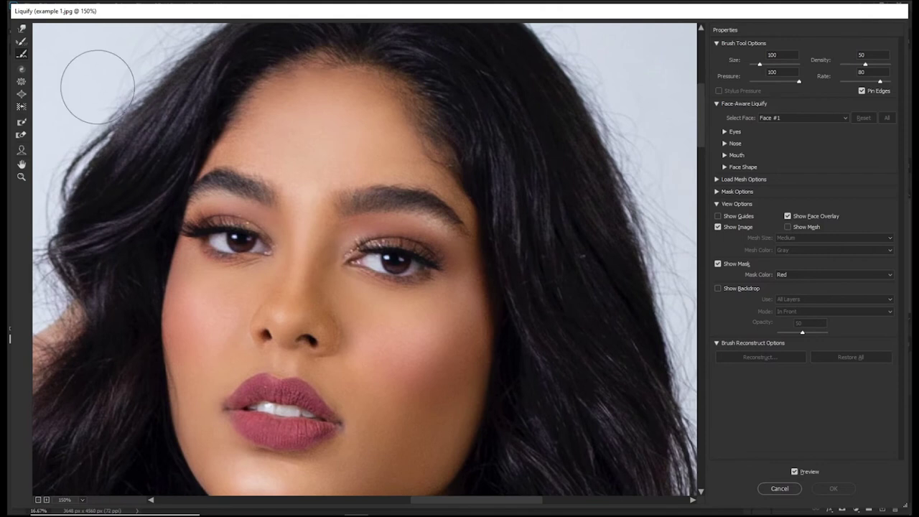
pyautogui.click(21, 30)
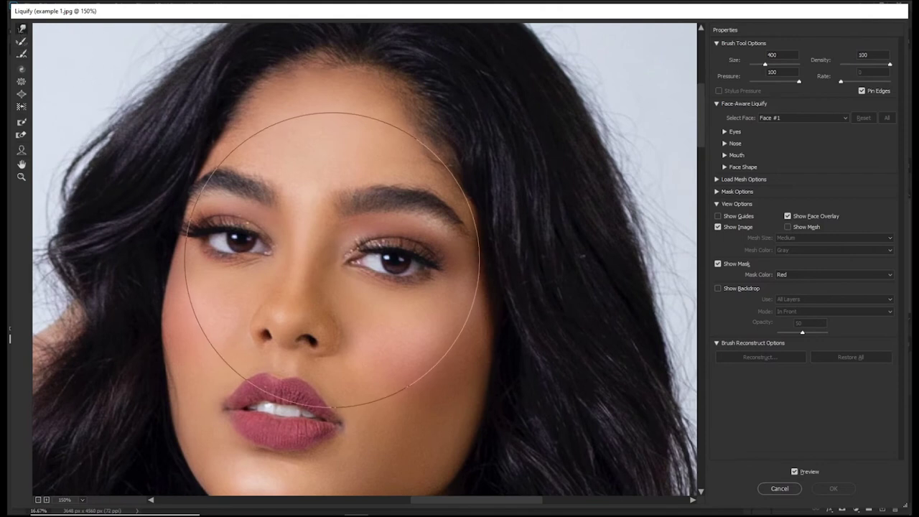
pyautogui.press('[')
pyautogui.press('[')
pyautogui.press('[')
pyautogui.press('[')
pyautogui.press('[')
pyautogui.press('[')
pyautogui.press('[')
pyautogui.press('[')
pyautogui.press('[')
pyautogui.press('[')
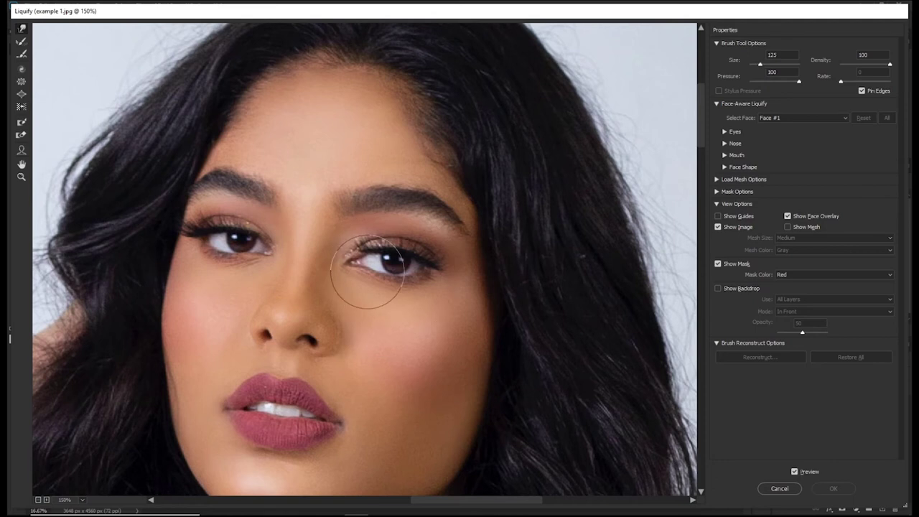
pyautogui.press('[')
pyautogui.press('[')
pyautogui.press('[')
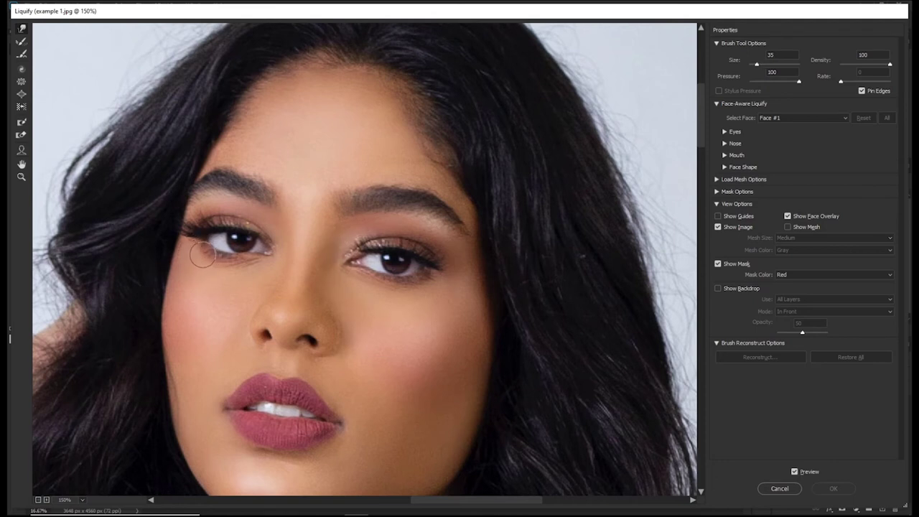
pyautogui.moveTo(208, 249); pyautogui.dragTo(214, 255)
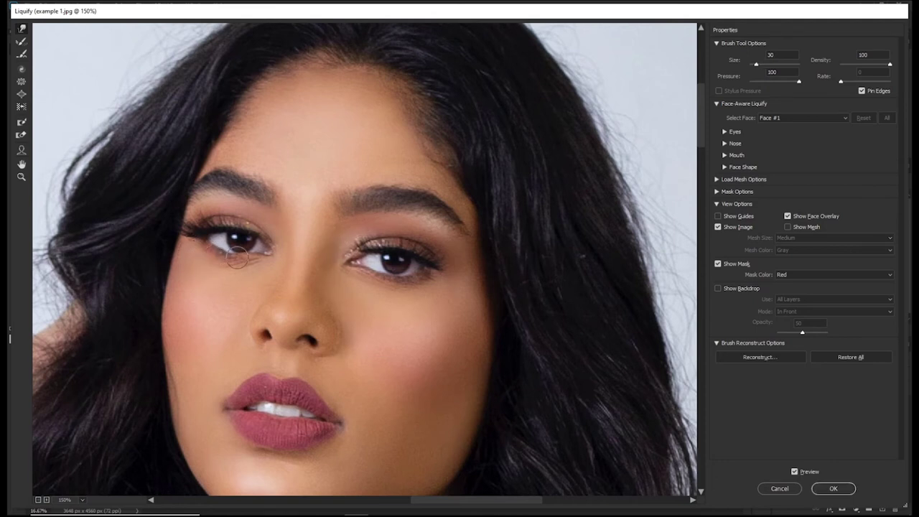
pyautogui.click(774, 82)
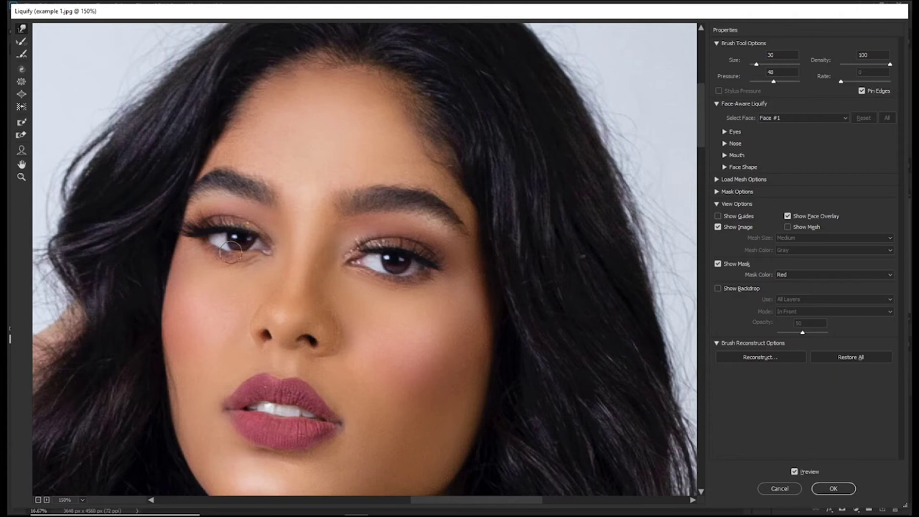
pyautogui.hotkey('ctrl', '+')
pyautogui.hscroll(-3, 230, 234)
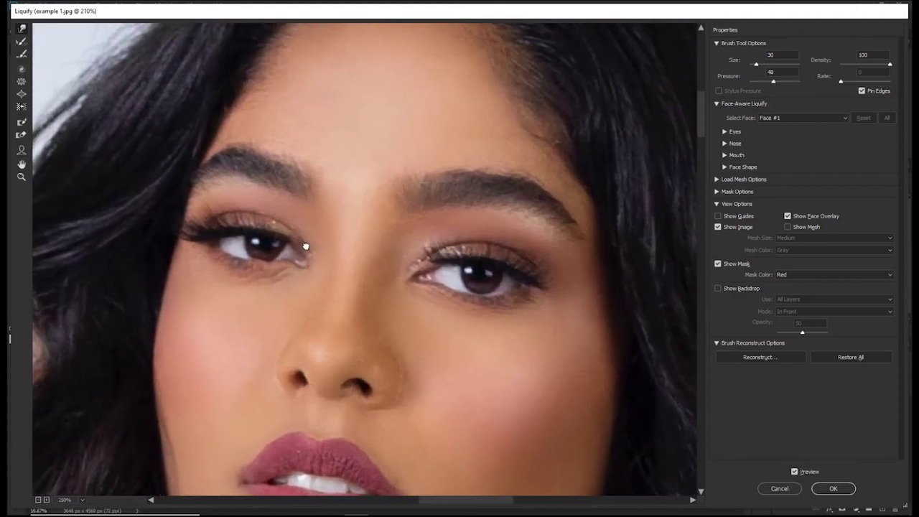
# - Smooth the warped lower eyelid with the Smooth tool at size 30 and rate 48, and restore the whole image
pyautogui.click(22, 55)
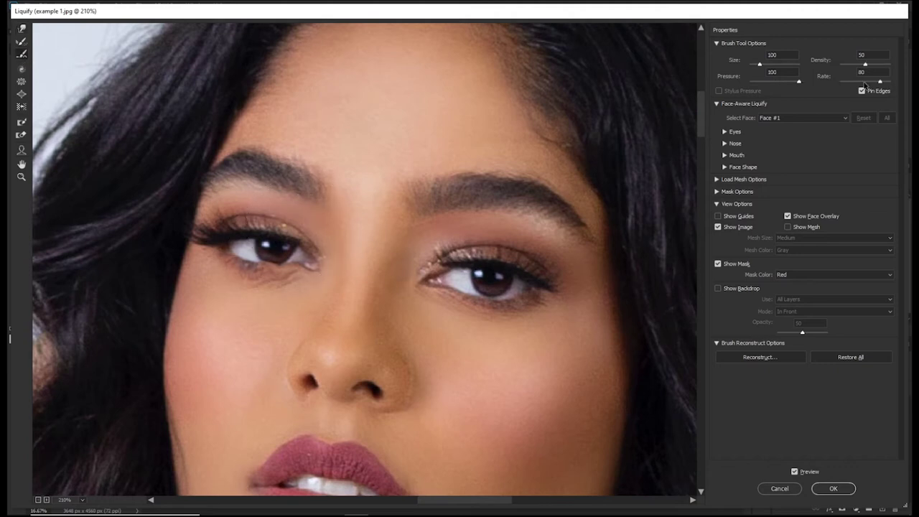
pyautogui.press('[')
pyautogui.press('[')
pyautogui.press('[')
pyautogui.press('[')
pyautogui.press('[')
pyautogui.press('[')
pyautogui.press('[')
pyautogui.moveTo(296, 271)
pyautogui.mouseDown()
pyautogui.moveTo(279, 264)
pyautogui.moveTo(302, 264)
pyautogui.moveTo(254, 267)
pyautogui.moveTo(302, 266)
pyautogui.moveTo(291, 260)
pyautogui.moveTo(236, 253)
pyautogui.moveTo(316, 263)
pyautogui.moveTo(296, 271)
pyautogui.moveTo(244, 259)
pyautogui.moveTo(233, 268)
pyautogui.moveTo(273, 260)
pyautogui.moveTo(289, 271)
pyautogui.mouseUp()
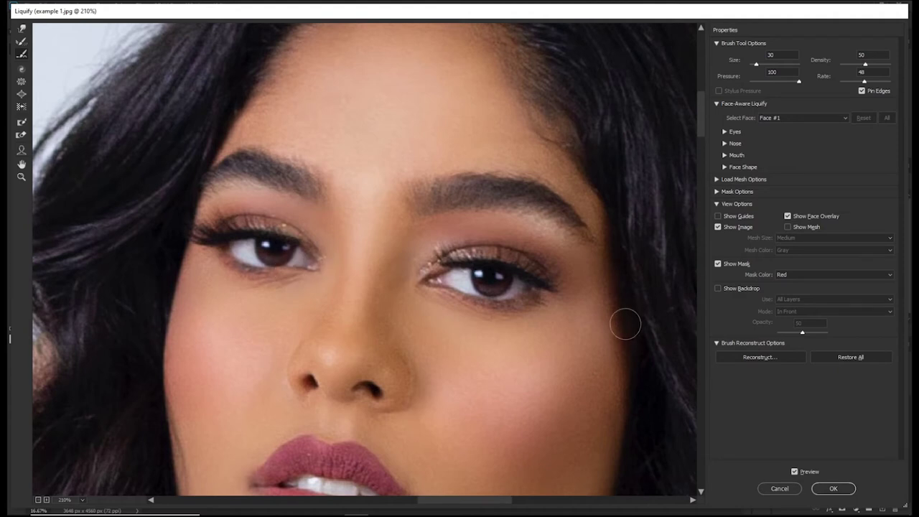
pyautogui.click(865, 358)
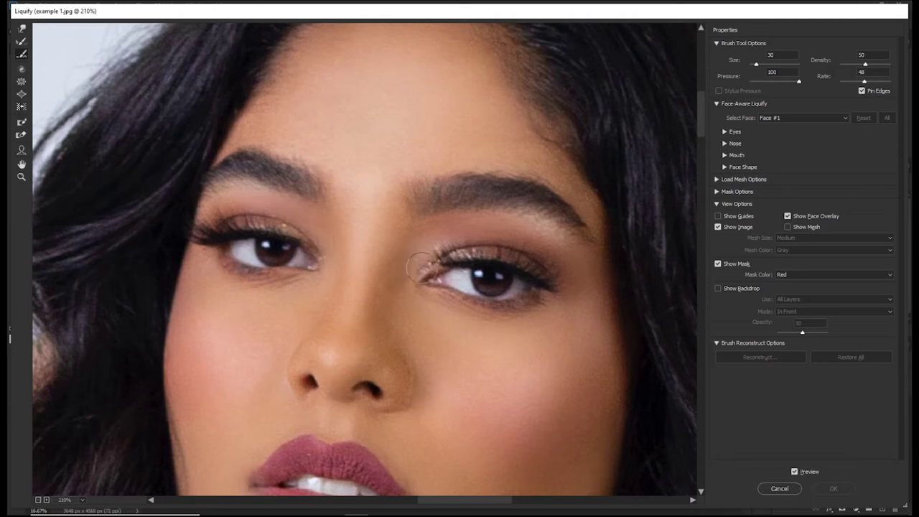
# - Fit the whole photo in view and twirl the chest area with the Twirl Clockwise tool at brush size 1000
pyautogui.doubleClick(22, 164)
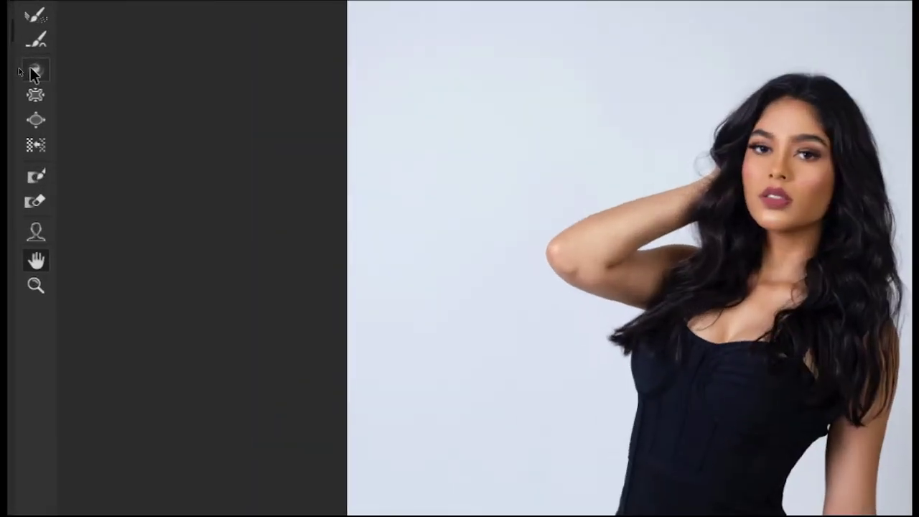
pyautogui.click(20, 70)
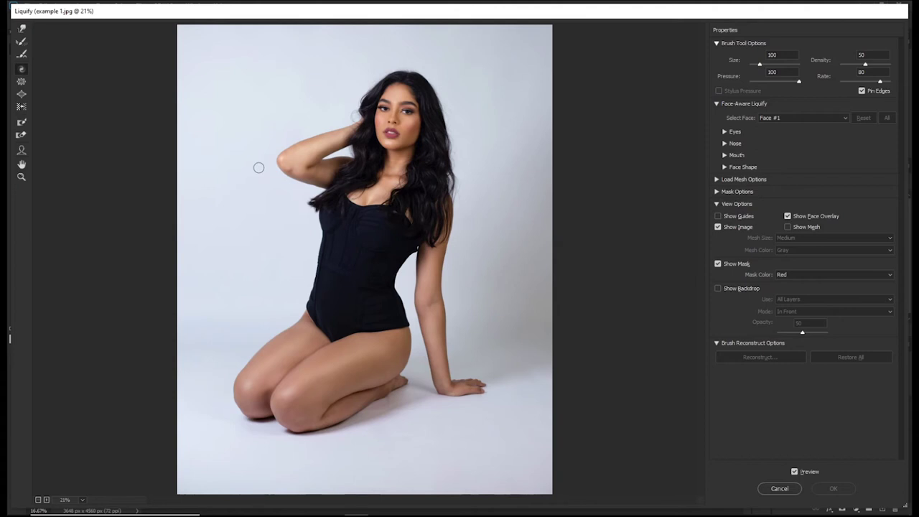
pyautogui.press(']')
pyautogui.press(']')
pyautogui.press(']')
pyautogui.press(']')
pyautogui.press(']')
pyautogui.press(']')
pyautogui.press(']')
pyautogui.press(']')
pyautogui.press(']')
pyautogui.press(']')
pyautogui.press(']')
pyautogui.press(']')
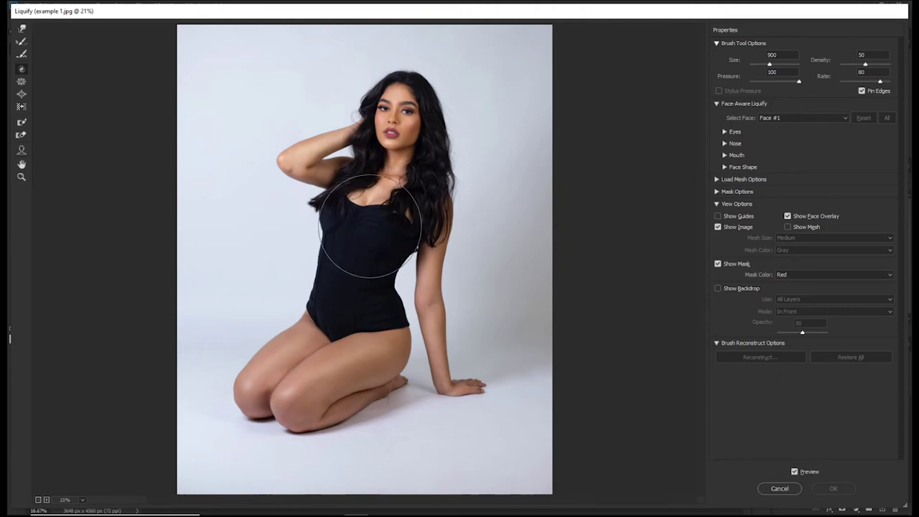
pyautogui.moveTo(370, 225); pyautogui.dragTo(369, 225)
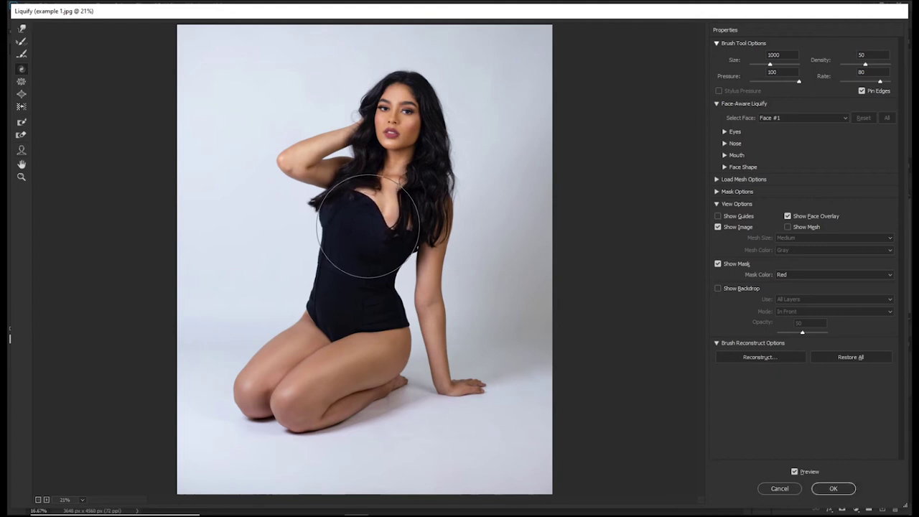
# - Twirl the model's face and neck in both directions, and remove all the twirl distortions
pyautogui.moveTo(403, 102)
pyautogui.mouseDown()
pyautogui.moveTo(387, 233)
pyautogui.moveTo(390, 152)
pyautogui.mouseUp()
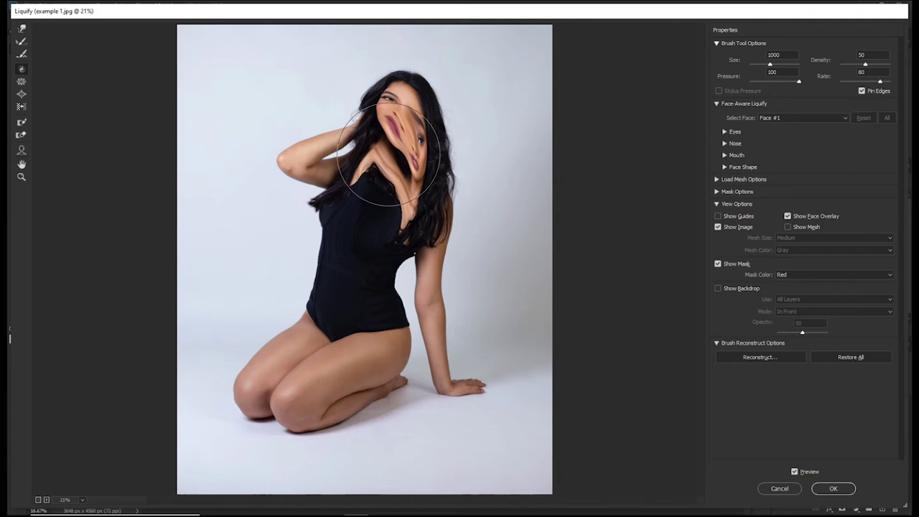
pyautogui.moveTo(388, 155); pyautogui.dragTo(399, 135)
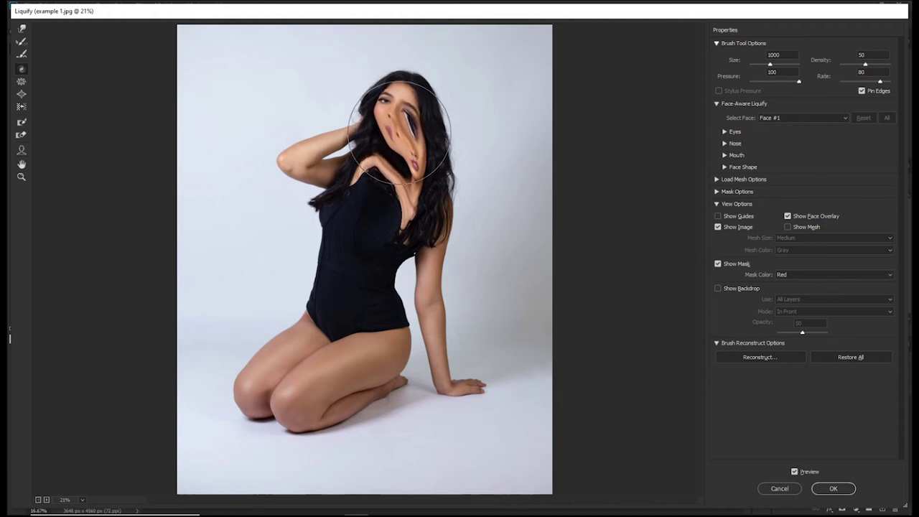
pyautogui.click(842, 357)
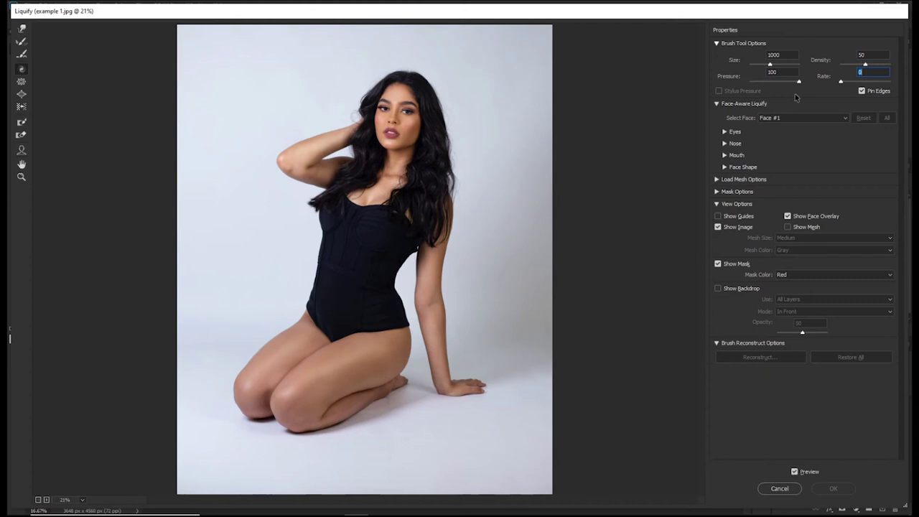
# - Try twirling the hair by the shoulder at rate 0 and the hip at rate 100, and restore the whole image
pyautogui.click(432, 195)
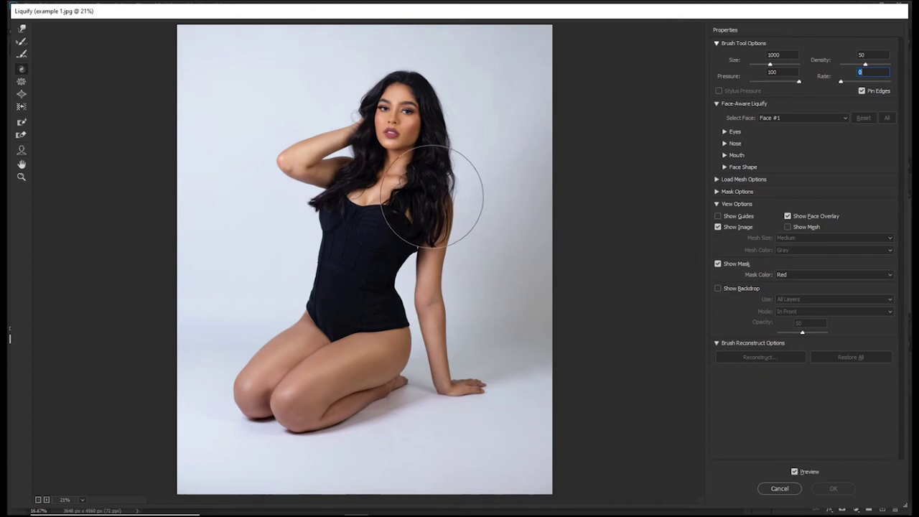
pyautogui.moveTo(431, 195)
pyautogui.mouseDown()
pyautogui.moveTo(424, 199)
pyautogui.moveTo(434, 203)
pyautogui.mouseUp()
pyautogui.moveTo(842, 82); pyautogui.dragTo(911, 87)
pyautogui.moveTo(386, 339); pyautogui.dragTo(401, 346)
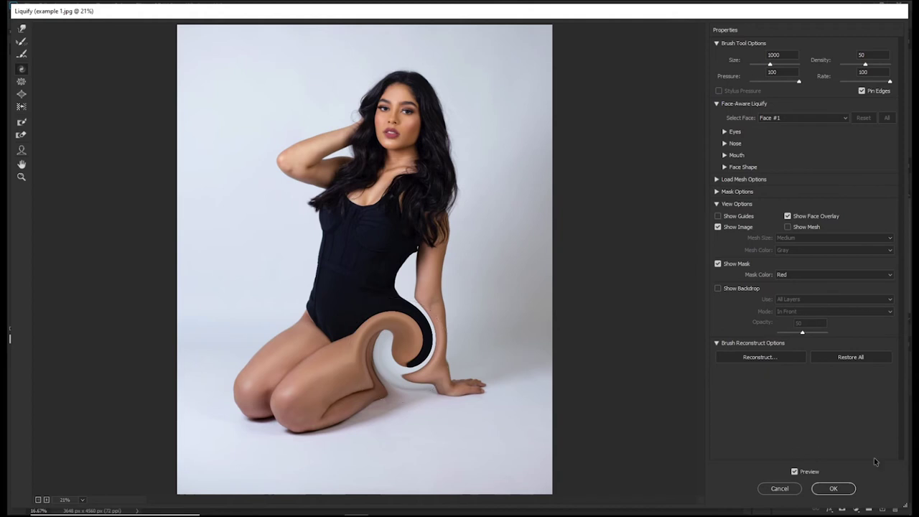
pyautogui.click(847, 360)
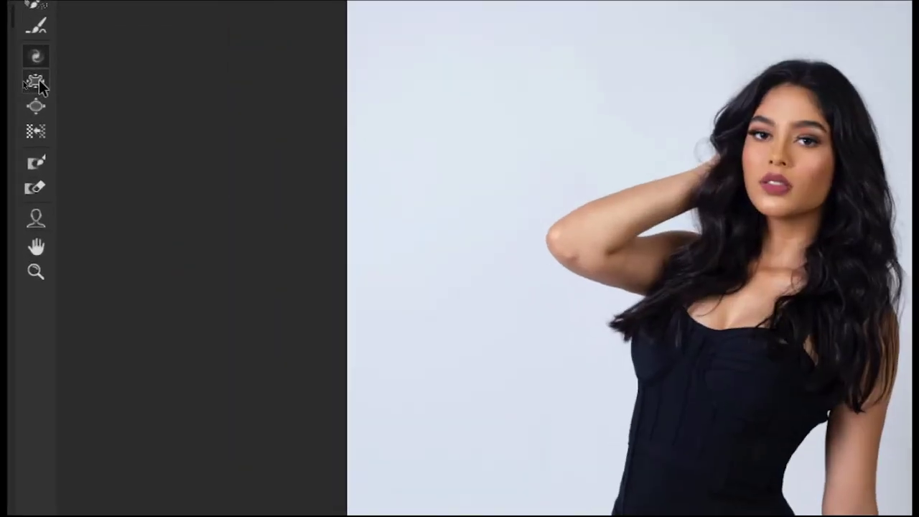
# - Zoom in on the face and shrink the eye beside the parted hair with the Pucker tool at brush size 175 and rate 80
pyautogui.click(23, 82)
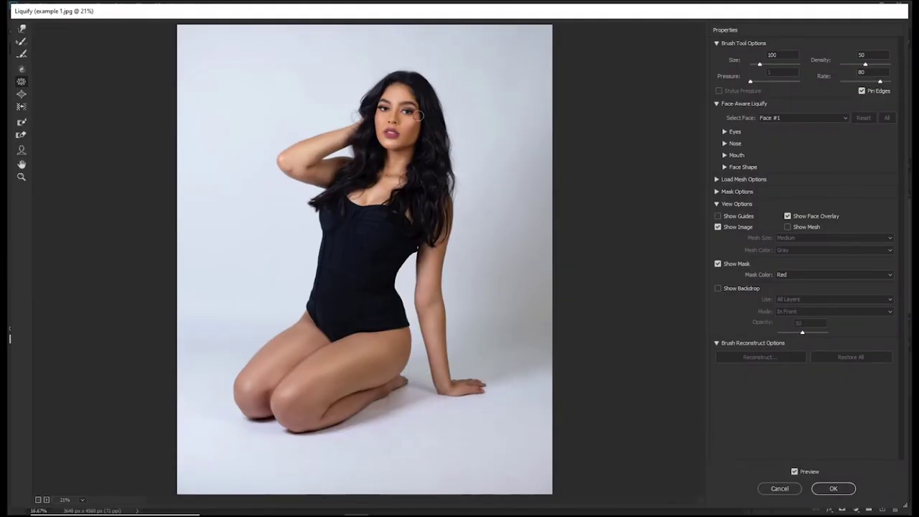
pyautogui.scroll(3, 416, 107)
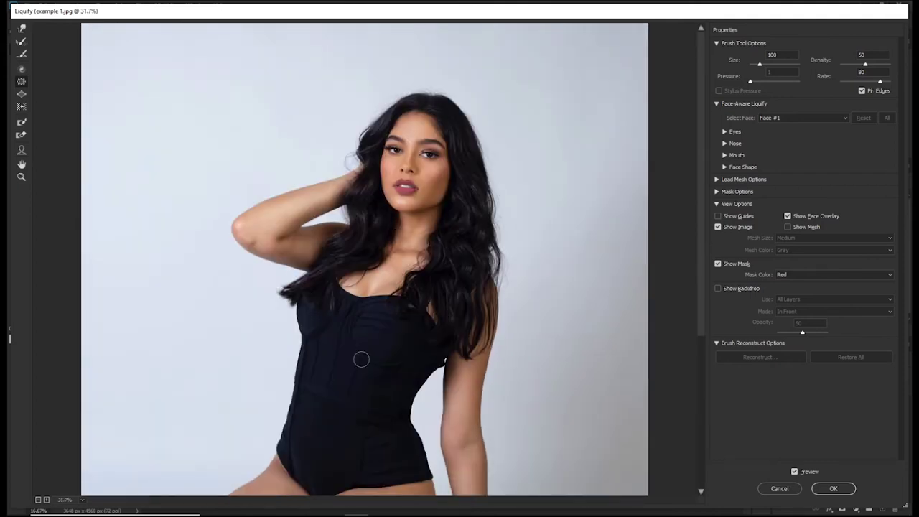
pyautogui.scroll(4, 361, 360)
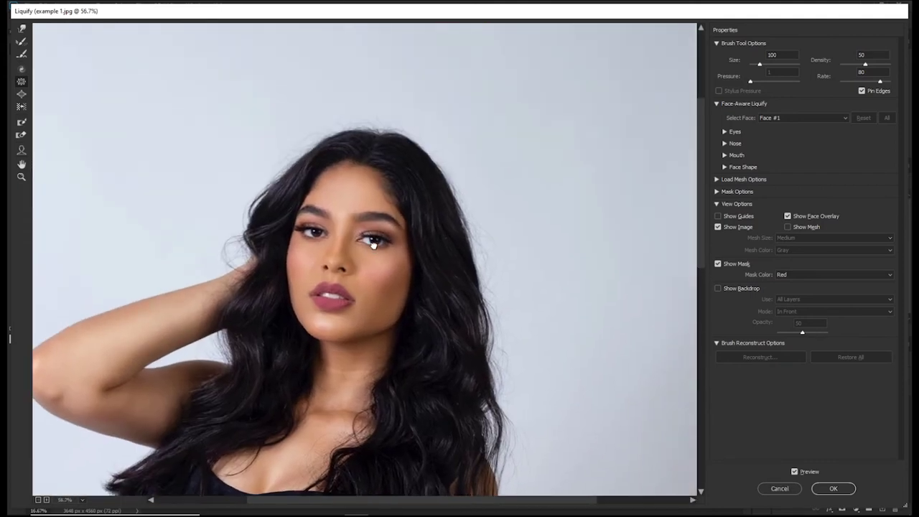
pyautogui.scroll(2, 334, 258)
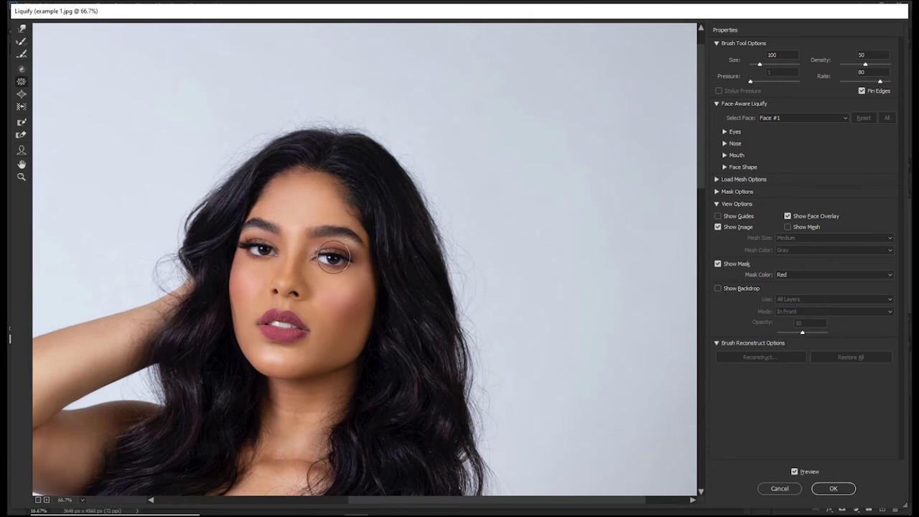
pyautogui.press(']')
pyautogui.press(']')
pyautogui.press(']')
pyautogui.press(']')
pyautogui.click(331, 258)
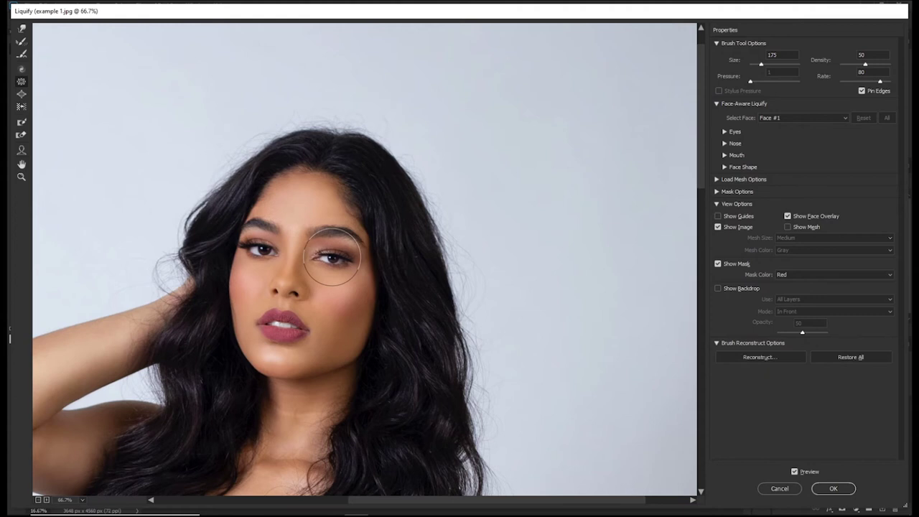
# - Pucker the eye nearer the raised arm, and pucker both eyes again at rate 48
pyautogui.click(267, 248)
pyautogui.click(267, 249)
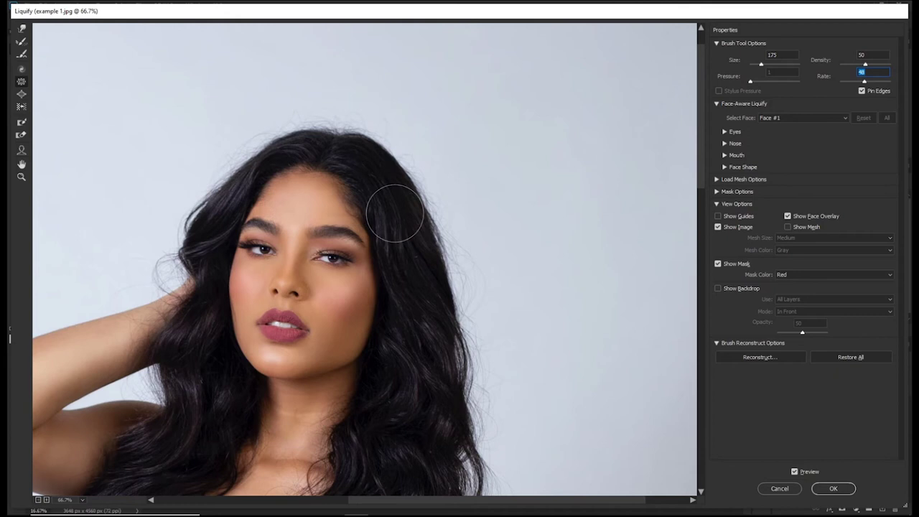
pyautogui.click(337, 256)
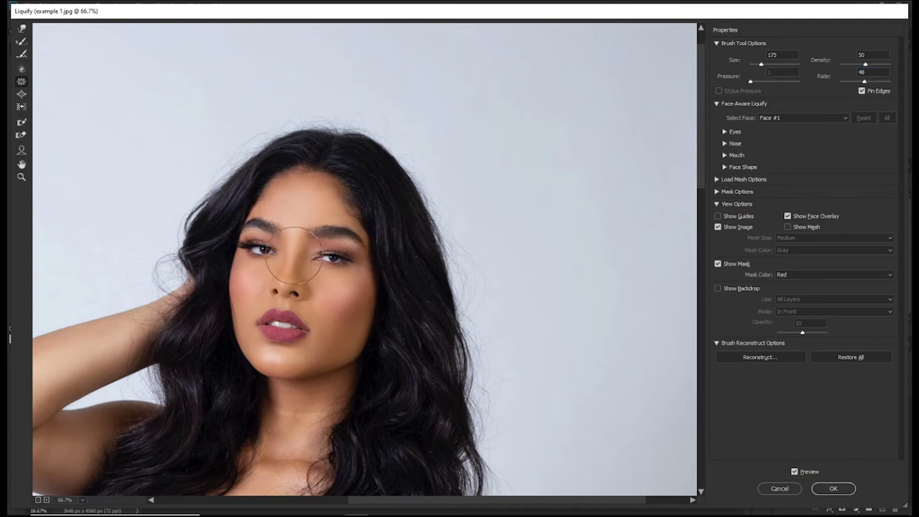
pyautogui.click(260, 249)
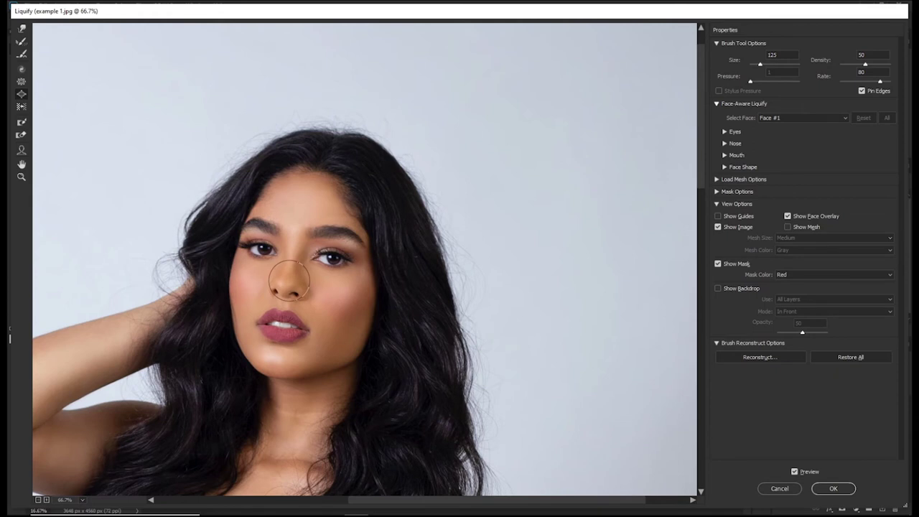
# - Enlarge the Bloat tool's brush to size 200 over the nose
pyautogui.press(']')
pyautogui.press(']')
pyautogui.press(']')
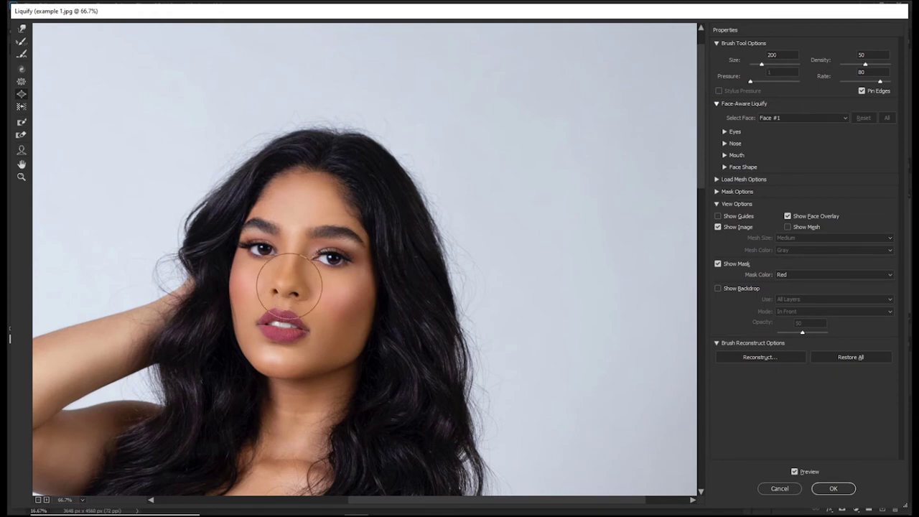
# - Try pushing the hair on both sides of the head outward and inward with the Push Left tool at size 400, pressure 100
pyautogui.click(23, 109)
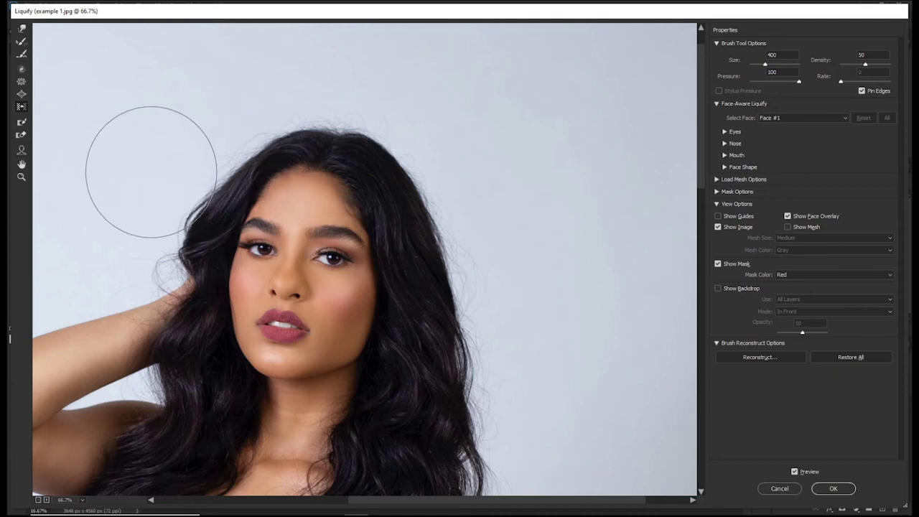
pyautogui.moveTo(153, 165)
pyautogui.mouseDown()
pyautogui.moveTo(469, 185)
pyautogui.moveTo(318, 182)
pyautogui.moveTo(220, 194)
pyautogui.mouseUp()
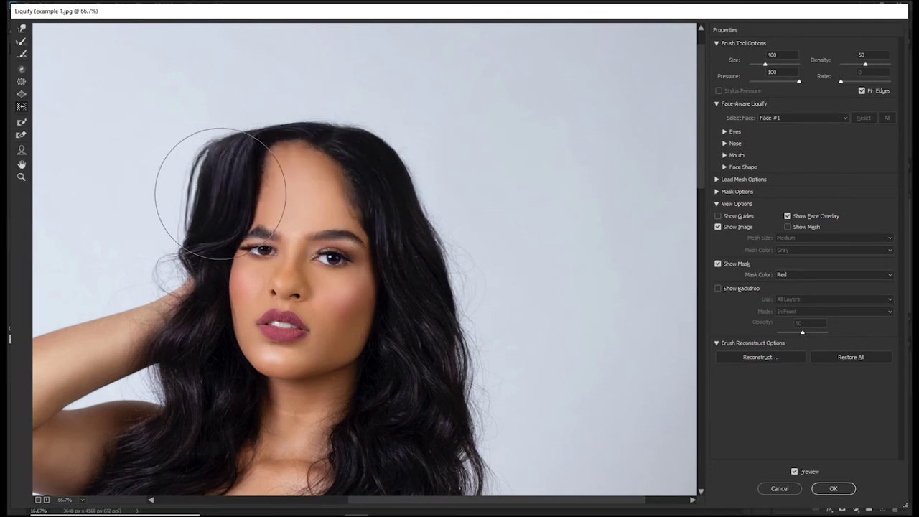
pyautogui.moveTo(425, 128)
pyautogui.mouseDown()
pyautogui.moveTo(427, 352)
pyautogui.moveTo(435, 383)
pyautogui.mouseUp()
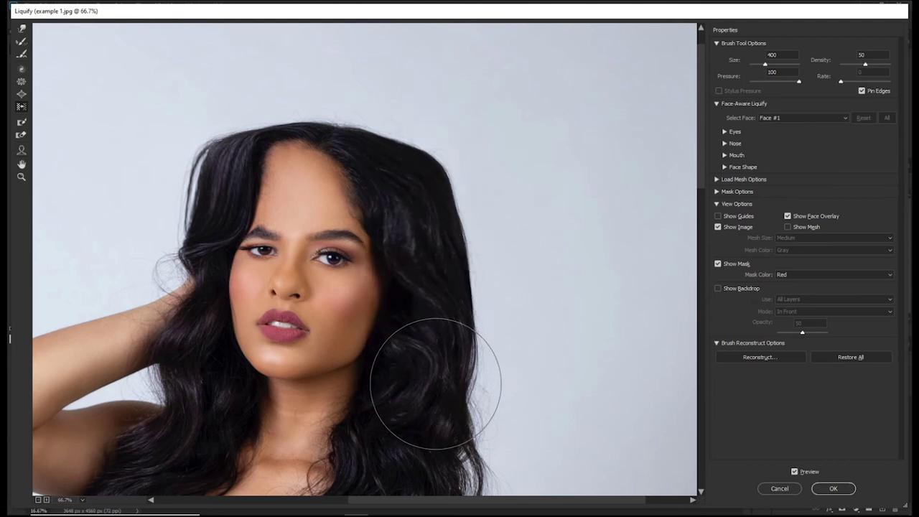
pyautogui.moveTo(432, 252); pyautogui.dragTo(413, 165)
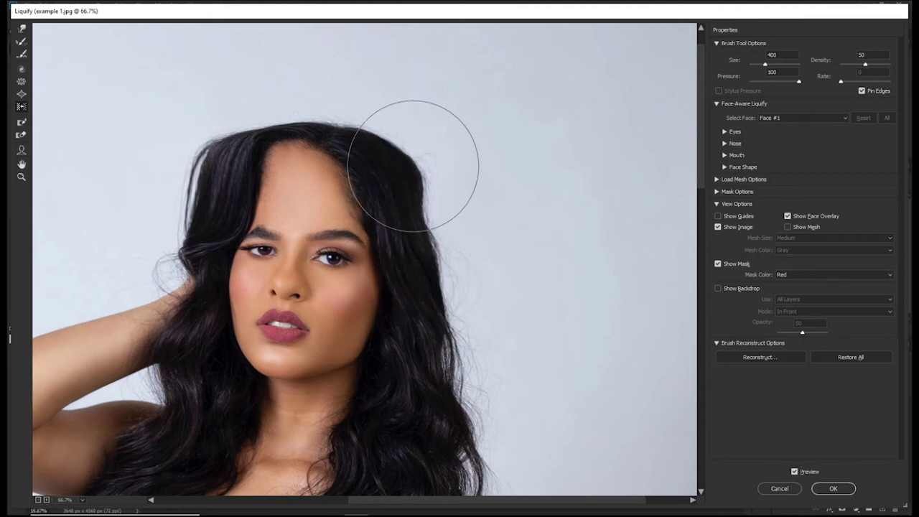
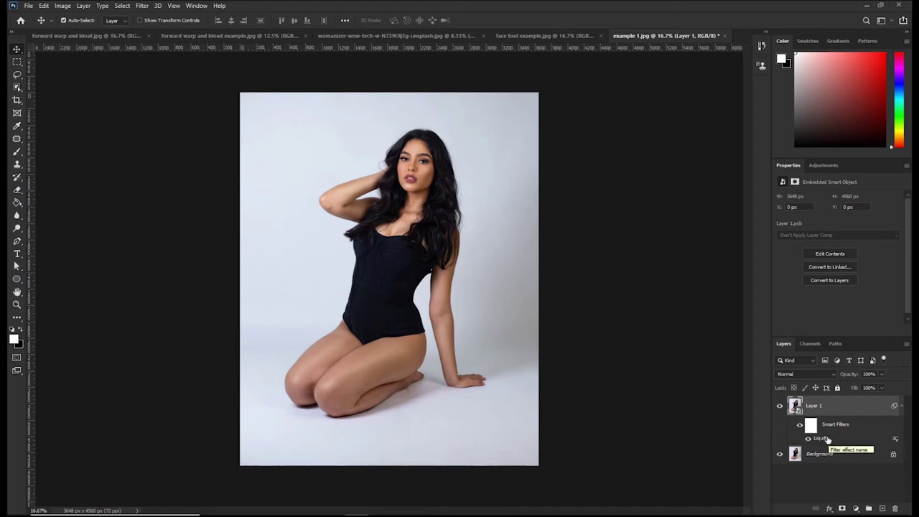
# - Reopen the Liquify smart filter on Layer 1 and accept its current settings
pyautogui.doubleClick(828, 439)
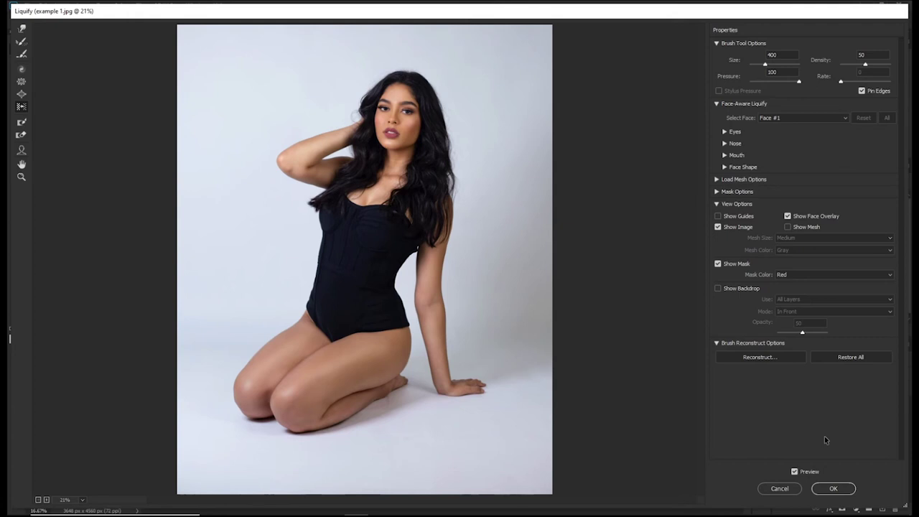
pyautogui.click(834, 489)
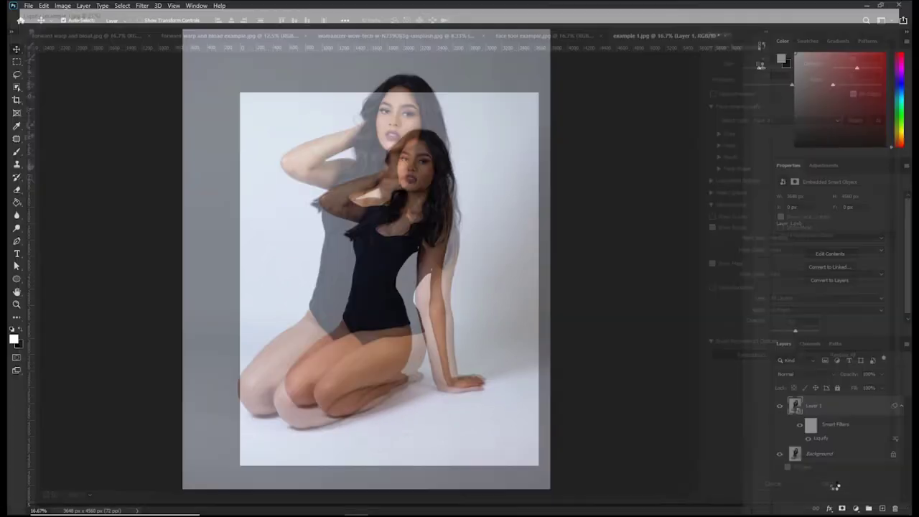
# - In face tool example.jpg, duplicate the background layer as a smart object and open it in the Liquify filter
pyautogui.click(564, 36)
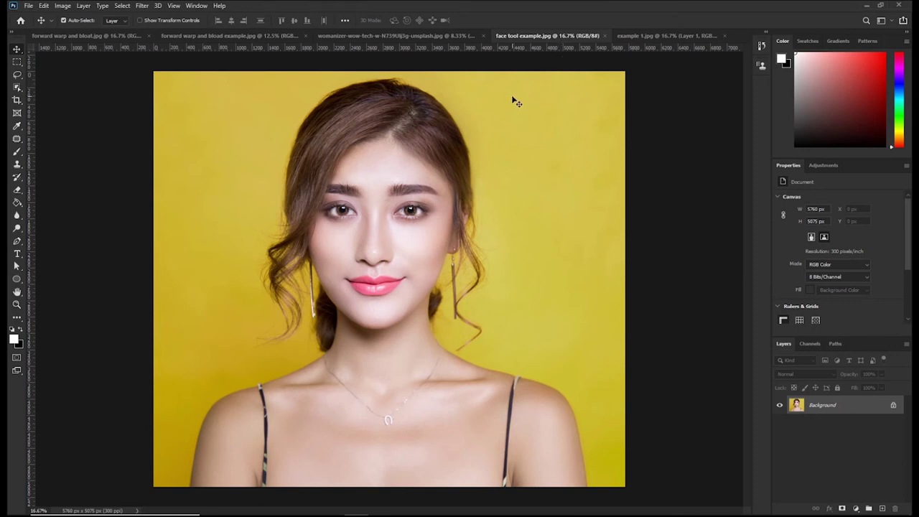
pyautogui.hotkey('ctrl', 'j')
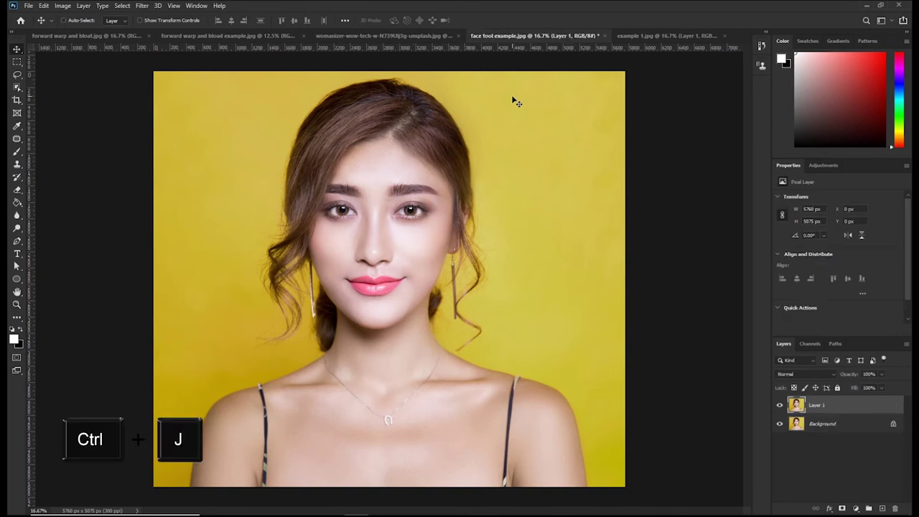
pyautogui.rightClick(836, 411)
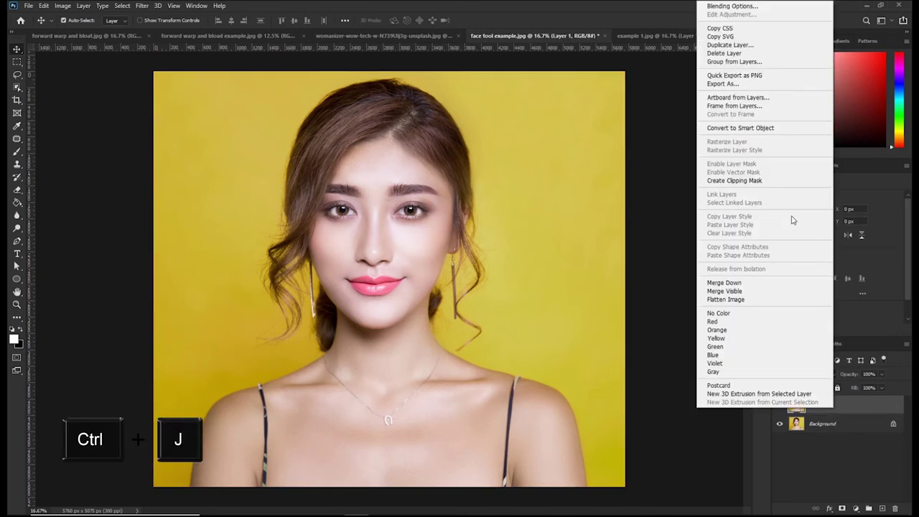
pyautogui.click(765, 128)
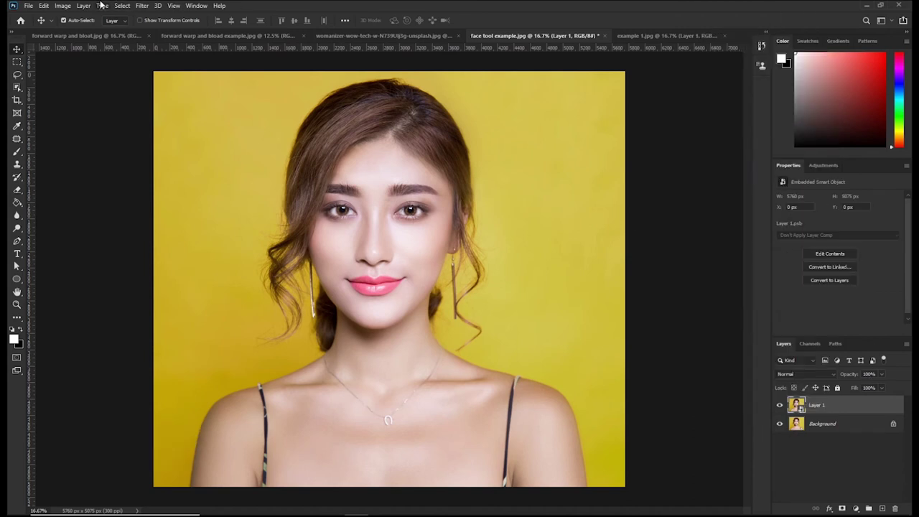
pyautogui.click(142, 6)
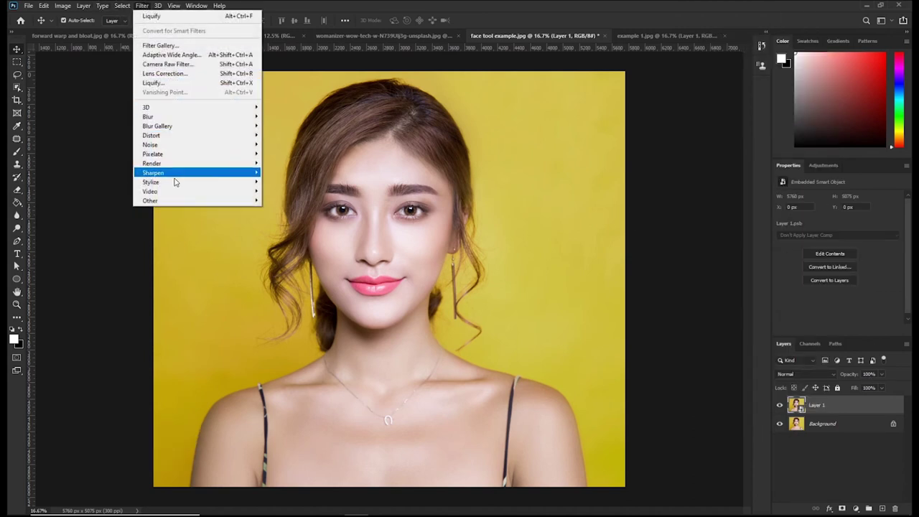
pyautogui.click(163, 83)
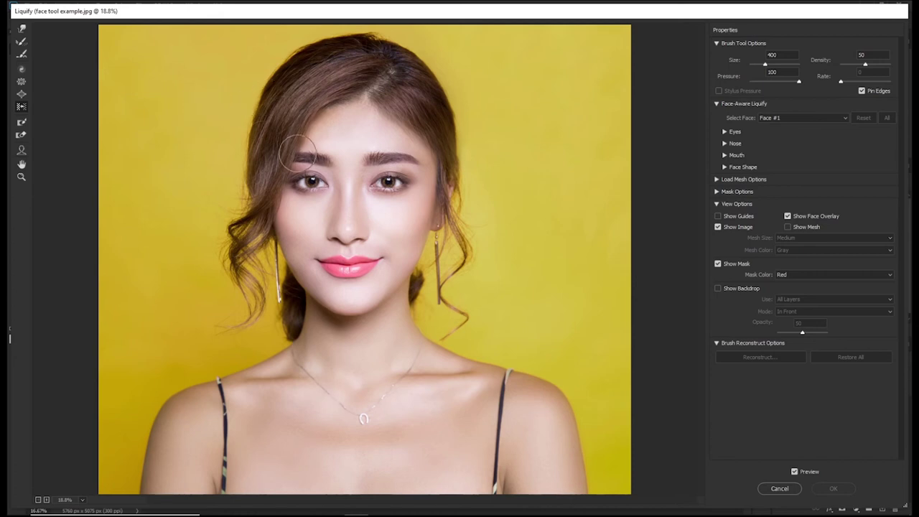
# - Freeze the hair and adjoining background along the left side of the portrait with the Freeze Mask tool at brush size 700
pyautogui.click(23, 123)
pyautogui.press(']')
pyautogui.press(']')
pyautogui.press(']')
pyautogui.press(']')
pyautogui.press(']')
pyautogui.press(']')
pyautogui.press(']')
pyautogui.press(']')
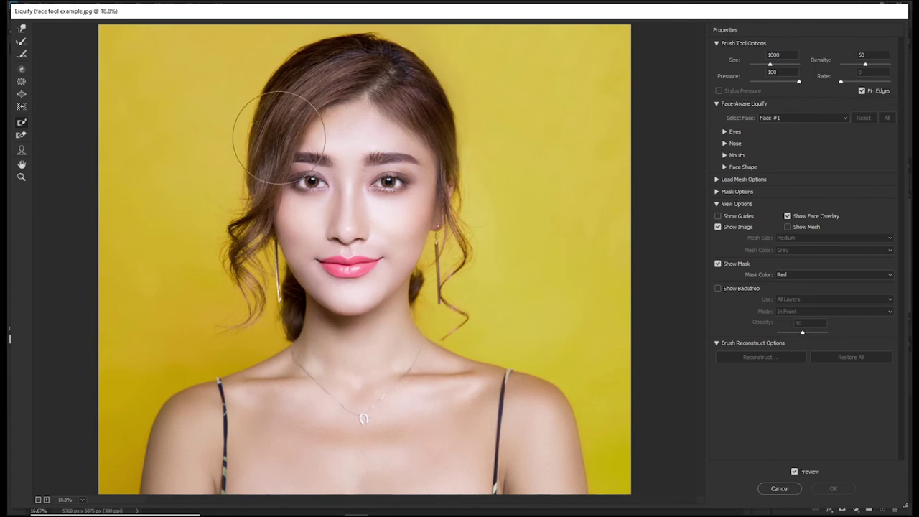
pyautogui.press('[')
pyautogui.press('[')
pyautogui.press('[')
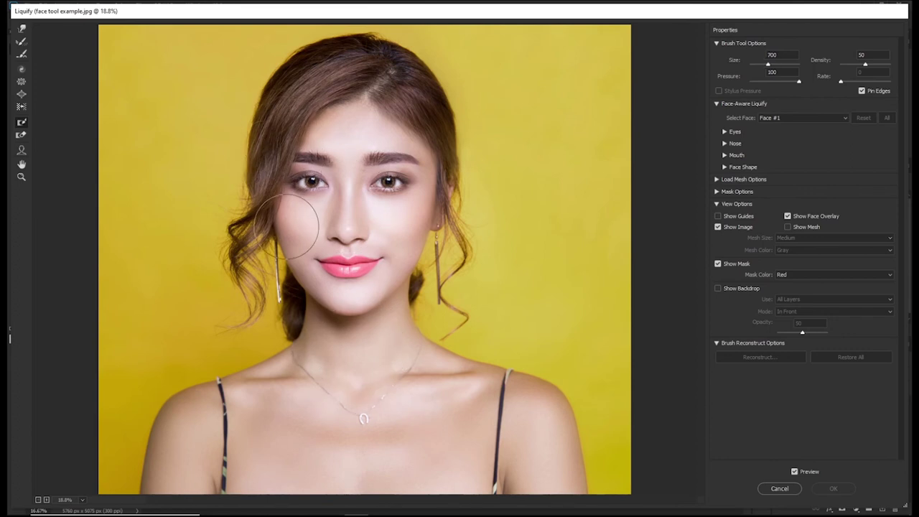
pyautogui.moveTo(295, 80)
pyautogui.mouseDown()
pyautogui.moveTo(242, 234)
pyautogui.moveTo(241, 276)
pyautogui.moveTo(266, 320)
pyautogui.moveTo(269, 291)
pyautogui.moveTo(241, 201)
pyautogui.moveTo(275, 320)
pyautogui.moveTo(239, 229)
pyautogui.moveTo(238, 165)
pyautogui.moveTo(259, 76)
pyautogui.moveTo(254, 252)
pyautogui.moveTo(266, 309)
pyautogui.moveTo(239, 185)
pyautogui.moveTo(270, 85)
pyautogui.moveTo(263, 132)
pyautogui.moveTo(269, 96)
pyautogui.moveTo(261, 119)
pyautogui.mouseUp()
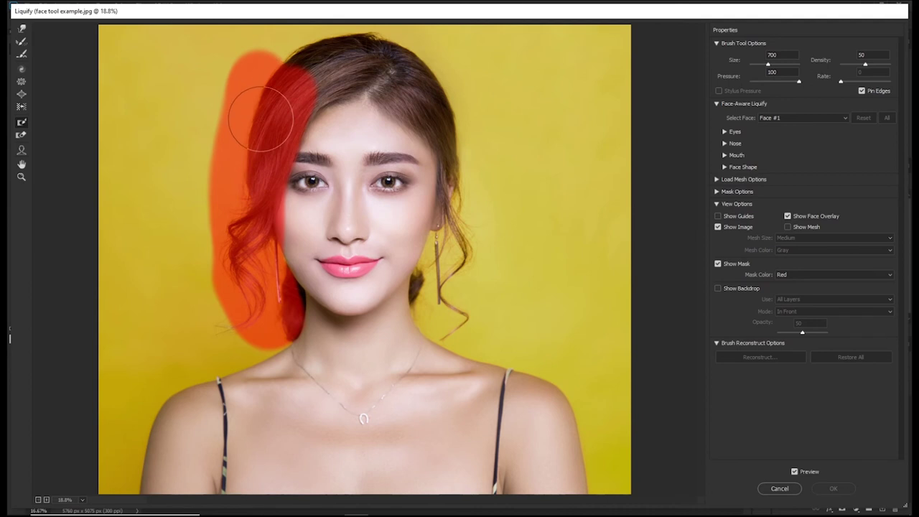
# - Warp the face and hair next to the frozen area with the Forward Warp tool at size 1500 and pressure 48
pyautogui.click(21, 28)
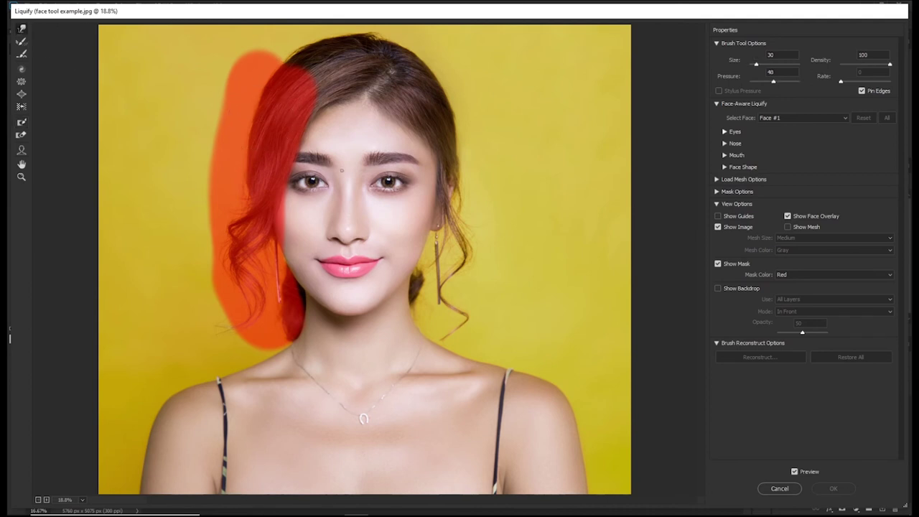
pyautogui.press(']')
pyautogui.press(']')
pyautogui.press(']')
pyautogui.press(']')
pyautogui.press(']')
pyautogui.press(']')
pyautogui.press(']')
pyautogui.press(']')
pyautogui.moveTo(316, 164)
pyautogui.mouseDown()
pyautogui.moveTo(351, 178)
pyautogui.moveTo(293, 192)
pyautogui.moveTo(343, 210)
pyautogui.moveTo(284, 227)
pyautogui.moveTo(314, 231)
pyautogui.moveTo(292, 212)
pyautogui.moveTo(283, 142)
pyautogui.moveTo(332, 146)
pyautogui.moveTo(318, 101)
pyautogui.moveTo(353, 113)
pyautogui.moveTo(293, 129)
pyautogui.moveTo(269, 121)
pyautogui.mouseUp()
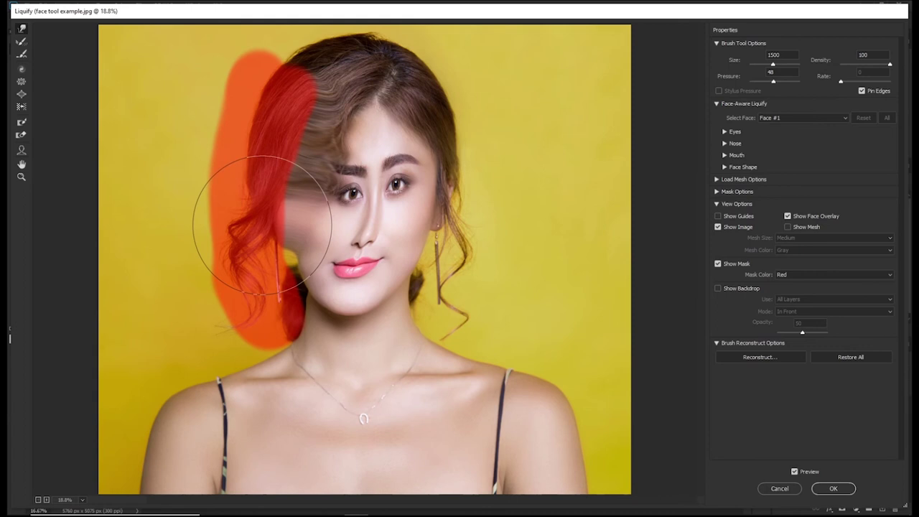
# - Erase the entire frozen mask with the Thaw Mask tool at brush size 1300, and restore the whole image
pyautogui.click(23, 134)
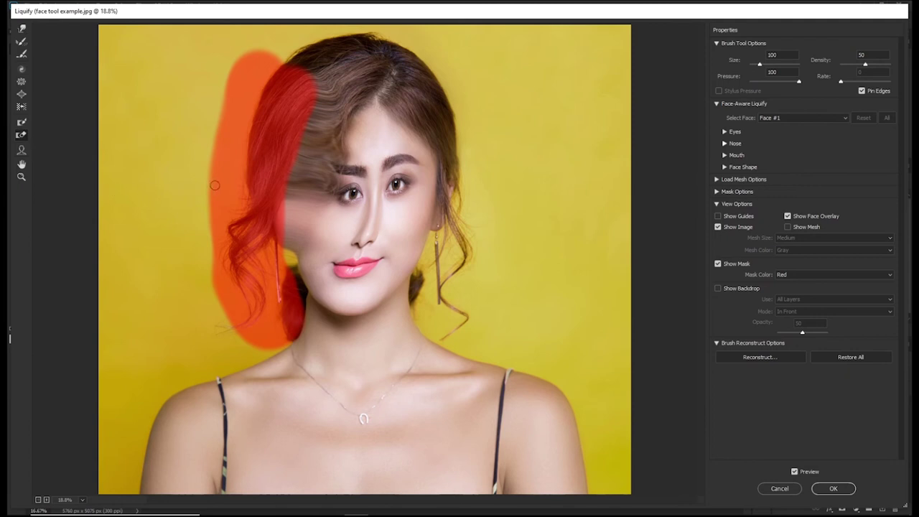
pyautogui.press(']')
pyautogui.press(']')
pyautogui.press(']')
pyautogui.press(']')
pyautogui.press(']')
pyautogui.press(']')
pyautogui.press(']')
pyautogui.press(']')
pyautogui.press(']')
pyautogui.press(']')
pyautogui.press(']')
pyautogui.press(']')
pyautogui.press(']')
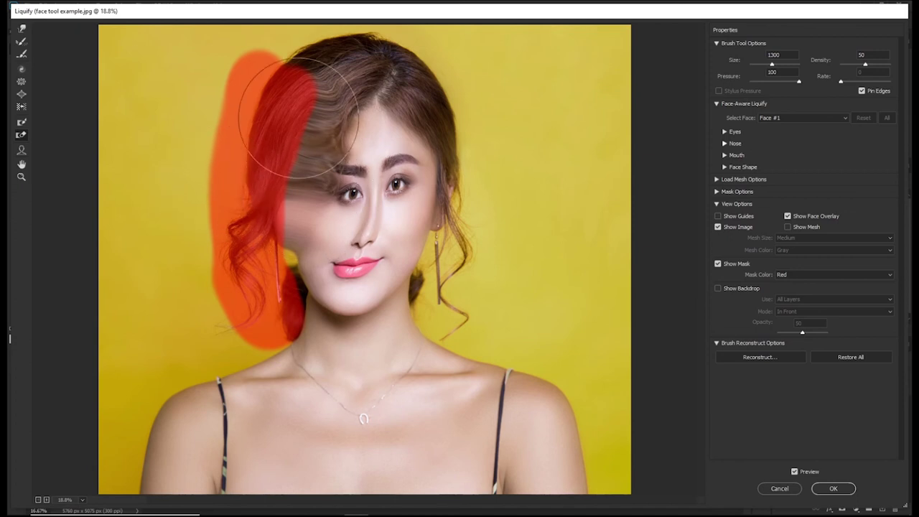
pyautogui.keyDown('alt'); pyautogui.click(269, 119); pyautogui.keyUp('alt')
pyautogui.moveTo(269, 118)
pyautogui.mouseDown()
pyautogui.moveTo(210, 101)
pyautogui.moveTo(230, 173)
pyautogui.moveTo(294, 185)
pyautogui.moveTo(246, 244)
pyautogui.moveTo(233, 316)
pyautogui.mouseUp()
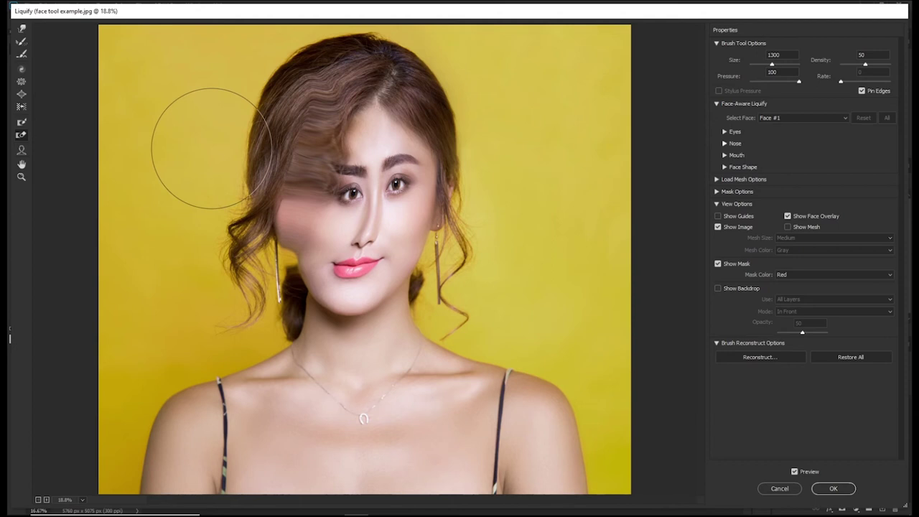
pyautogui.click(831, 357)
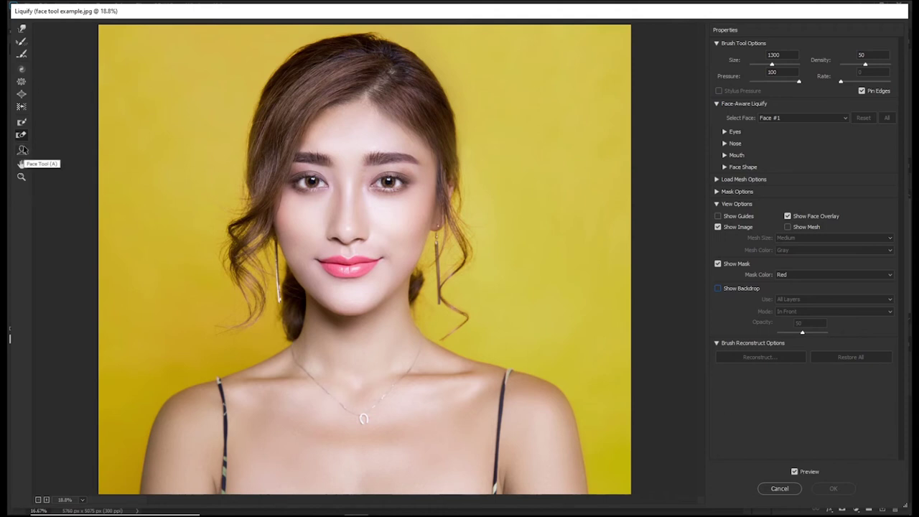
# - Activate the Face tool, set the left Eye Size to -98 in the Face-Aware options, and frame the face closely
pyautogui.click(23, 149)
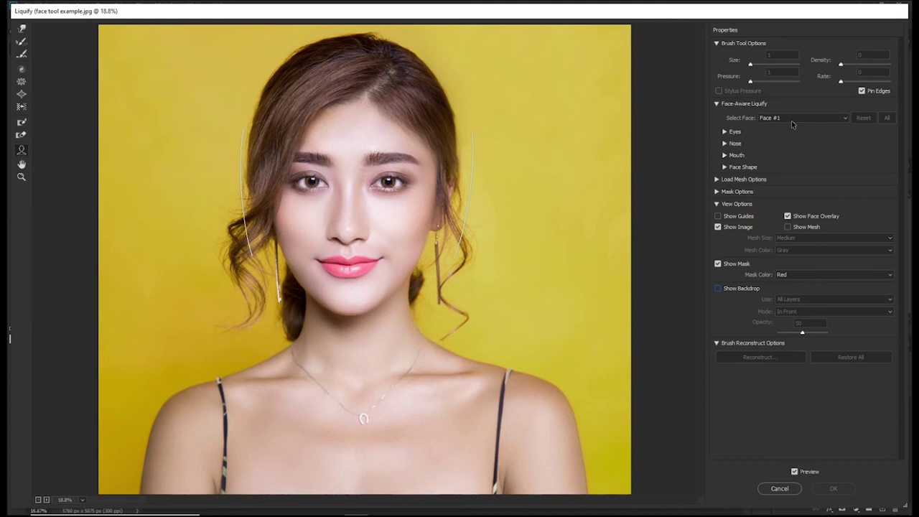
pyautogui.click(725, 132)
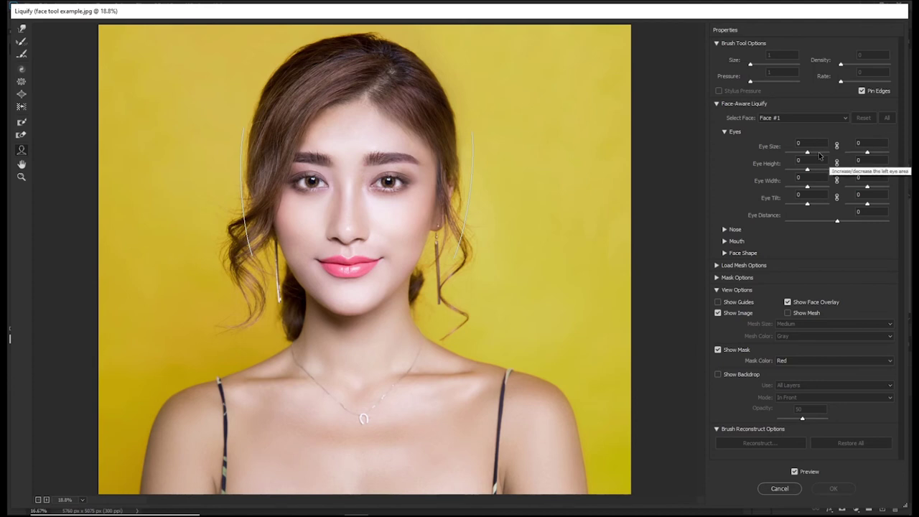
pyautogui.moveTo(808, 153); pyautogui.dragTo(787, 158)
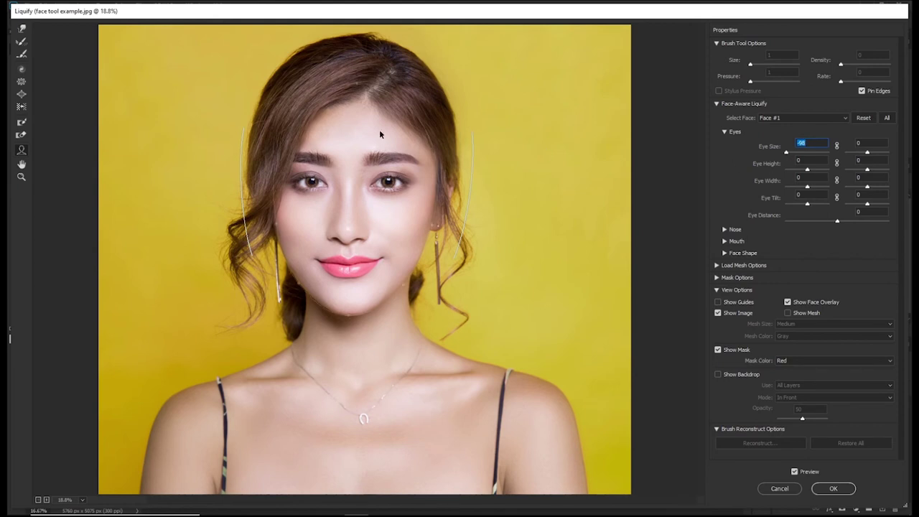
pyautogui.scroll(3, 332, 148)
pyautogui.moveTo(343, 93); pyautogui.dragTo(357, 160)
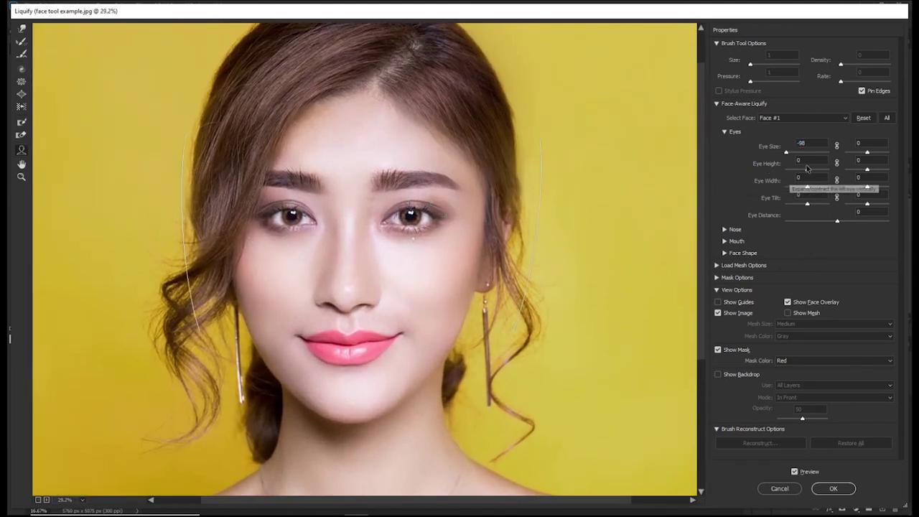
# - Link the Eye Size of both eyes and set it to -26
pyautogui.moveTo(787, 155); pyautogui.dragTo(821, 156)
pyautogui.moveTo(813, 156); pyautogui.dragTo(808, 154)
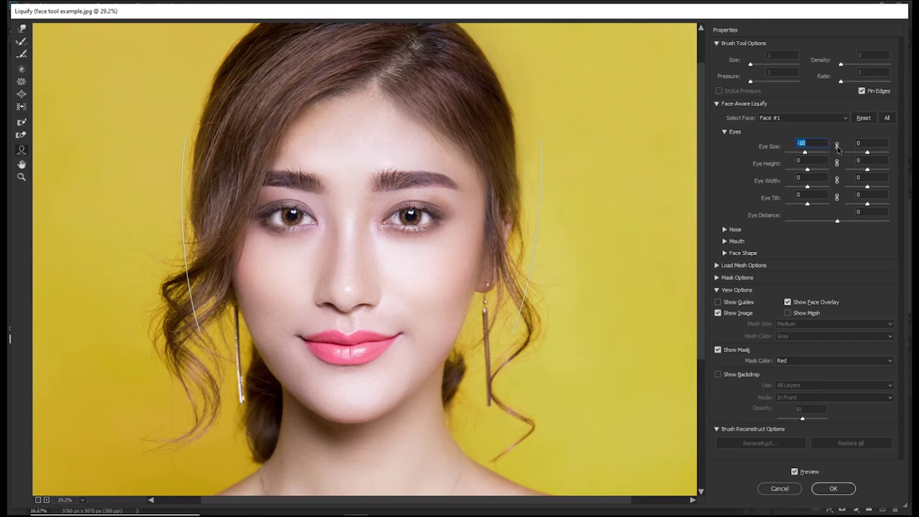
pyautogui.click(837, 146)
pyautogui.moveTo(805, 153)
pyautogui.mouseDown()
pyautogui.moveTo(821, 154)
pyautogui.moveTo(802, 161)
pyautogui.mouseUp()
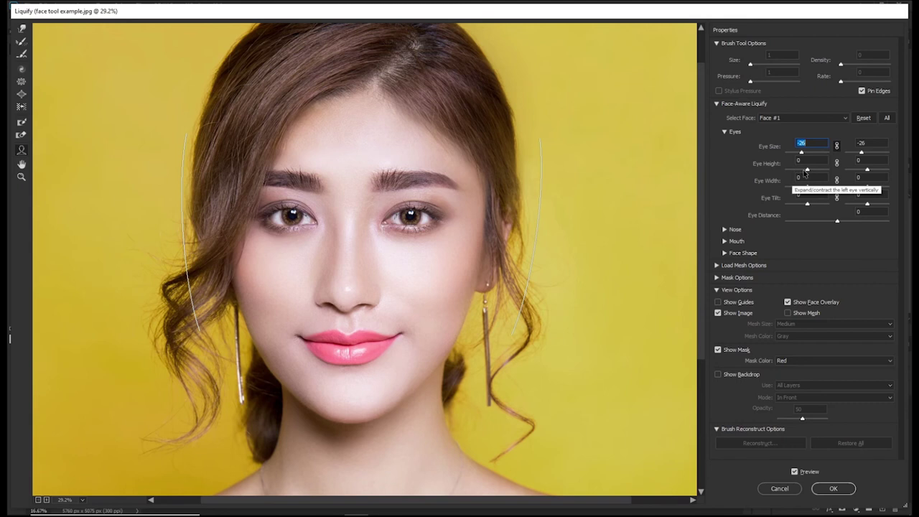
# - Link the height and width of both eyes, with Eye Height at 100 and Eye Width at 38
pyautogui.moveTo(808, 171); pyautogui.dragTo(831, 172)
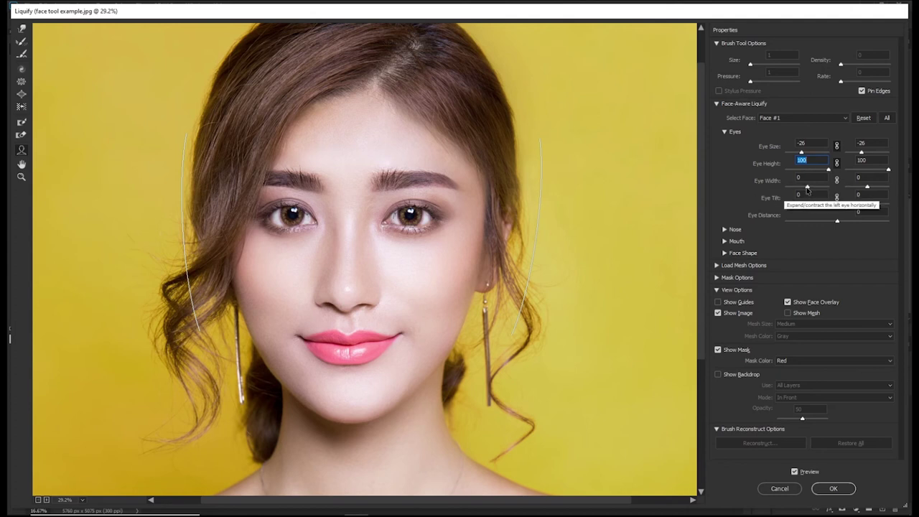
pyautogui.click(839, 181)
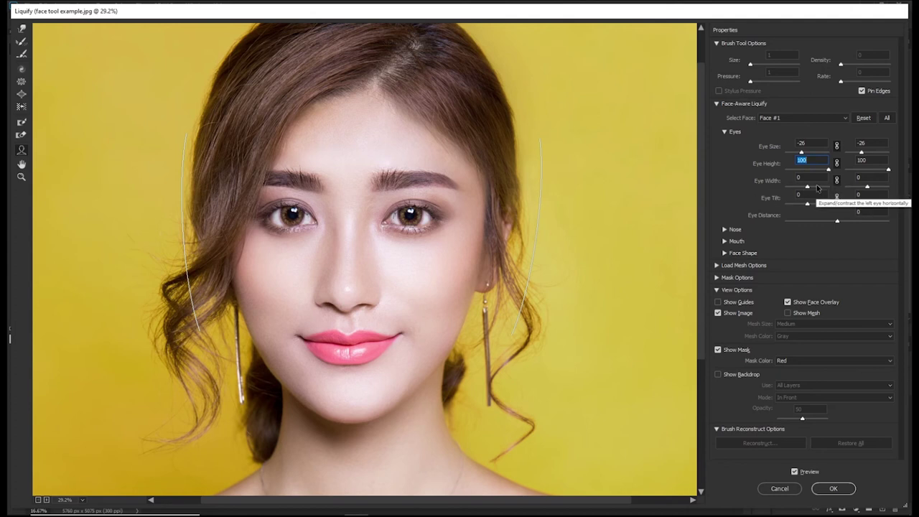
pyautogui.moveTo(809, 188)
pyautogui.mouseDown()
pyautogui.moveTo(832, 189)
pyautogui.moveTo(818, 189)
pyautogui.mouseUp()
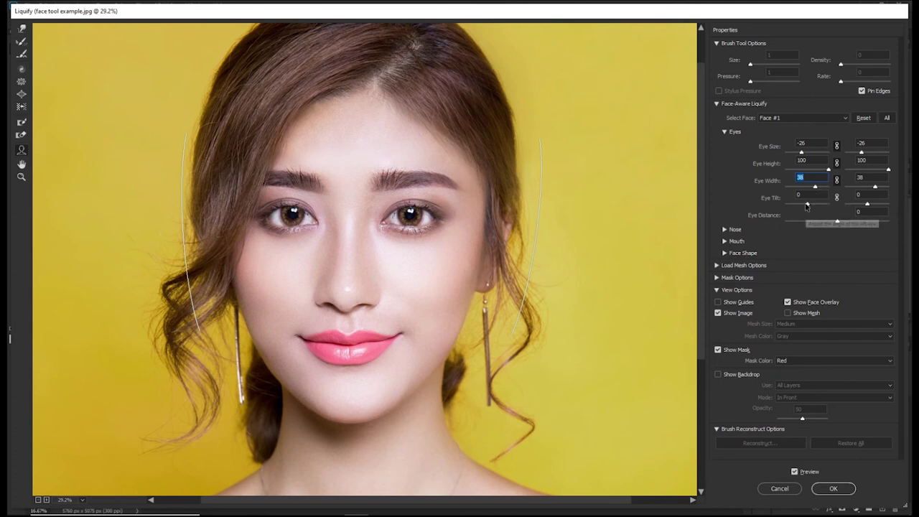
# - Set a linked Eye Tilt of 13 for both eyes and an Eye Distance of 11
pyautogui.moveTo(806, 207); pyautogui.dragTo(811, 207)
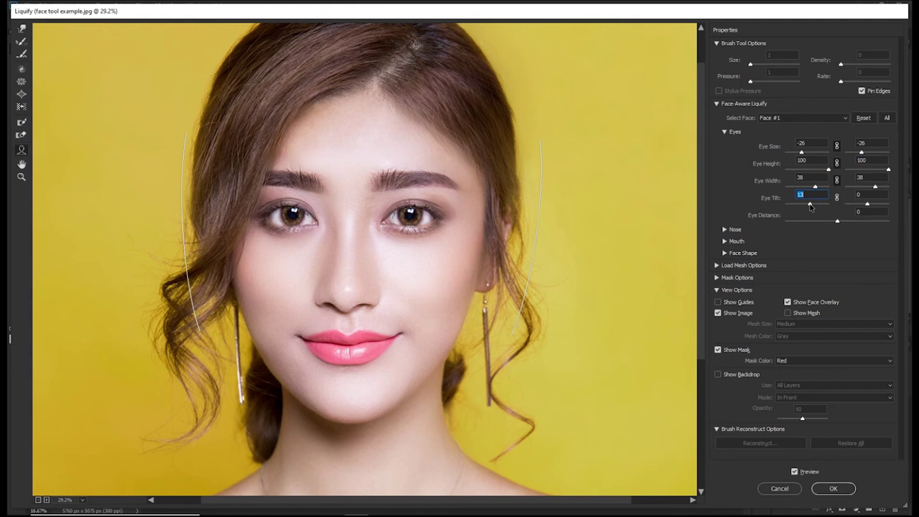
pyautogui.moveTo(811, 207)
pyautogui.mouseDown()
pyautogui.moveTo(830, 207)
pyautogui.moveTo(794, 208)
pyautogui.moveTo(866, 206)
pyautogui.moveTo(810, 208)
pyautogui.mouseUp()
pyautogui.click(837, 197)
pyautogui.click(820, 206)
pyautogui.moveTo(837, 223)
pyautogui.mouseDown()
pyautogui.moveTo(804, 224)
pyautogui.moveTo(877, 232)
pyautogui.moveTo(844, 232)
pyautogui.mouseUp()
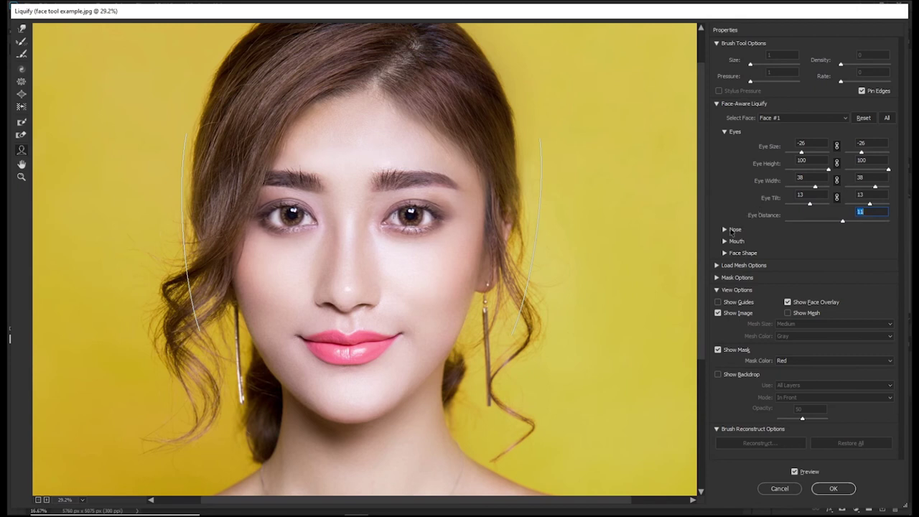
# - Reshape the nose with Nose Height -3 and Nose Width -14
pyautogui.click(725, 230)
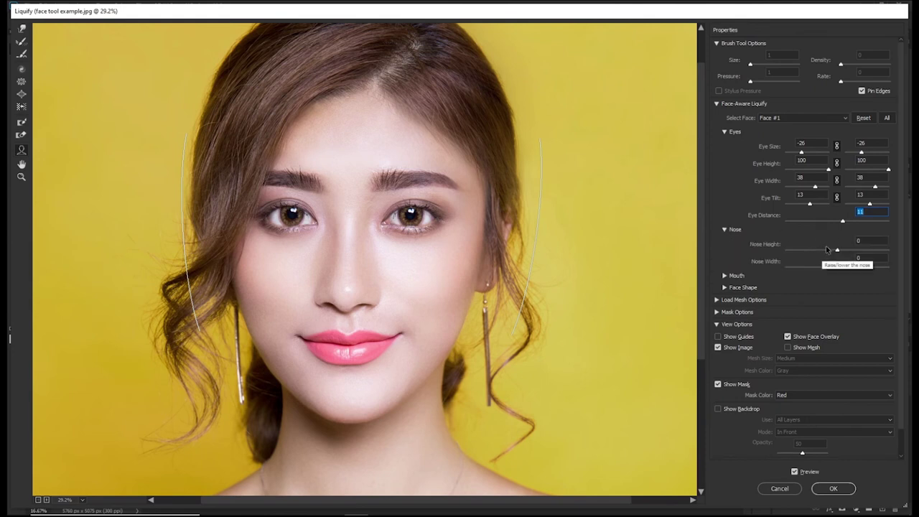
pyautogui.moveTo(837, 253)
pyautogui.mouseDown()
pyautogui.moveTo(783, 256)
pyautogui.moveTo(846, 249)
pyautogui.moveTo(828, 252)
pyautogui.moveTo(835, 252)
pyautogui.mouseUp()
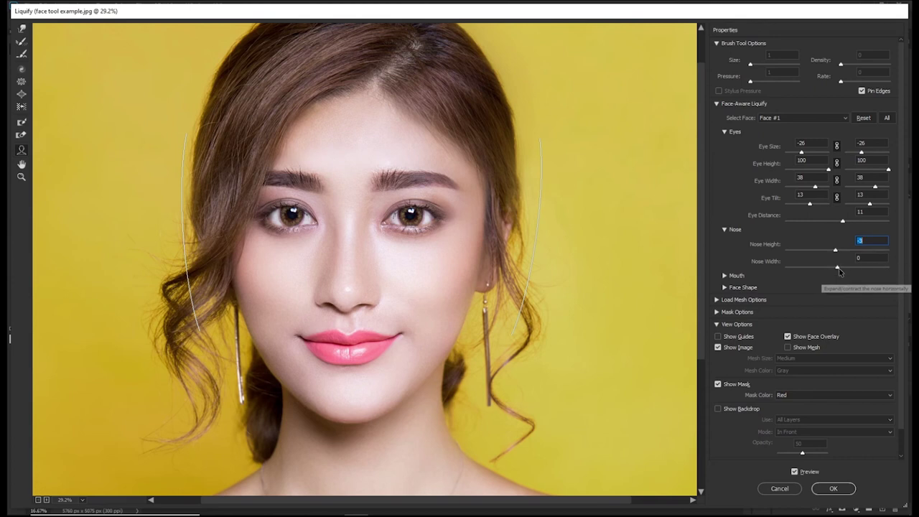
pyautogui.moveTo(838, 268)
pyautogui.mouseDown()
pyautogui.moveTo(780, 270)
pyautogui.moveTo(873, 270)
pyautogui.moveTo(831, 270)
pyautogui.mouseUp()
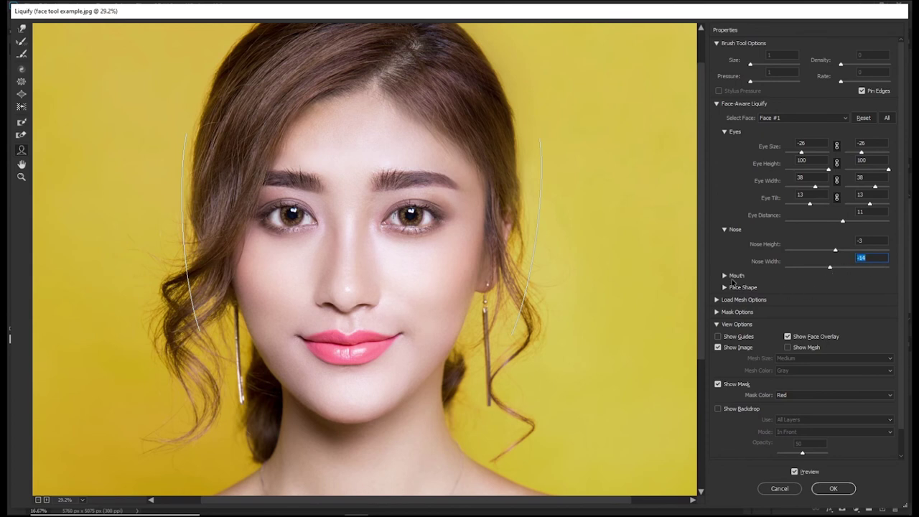
# - Reshape the mouth with Smile 61, Upper Lip -2, Lower Lip 0, Mouth Width -54 and Mouth Height 1
pyautogui.click(725, 276)
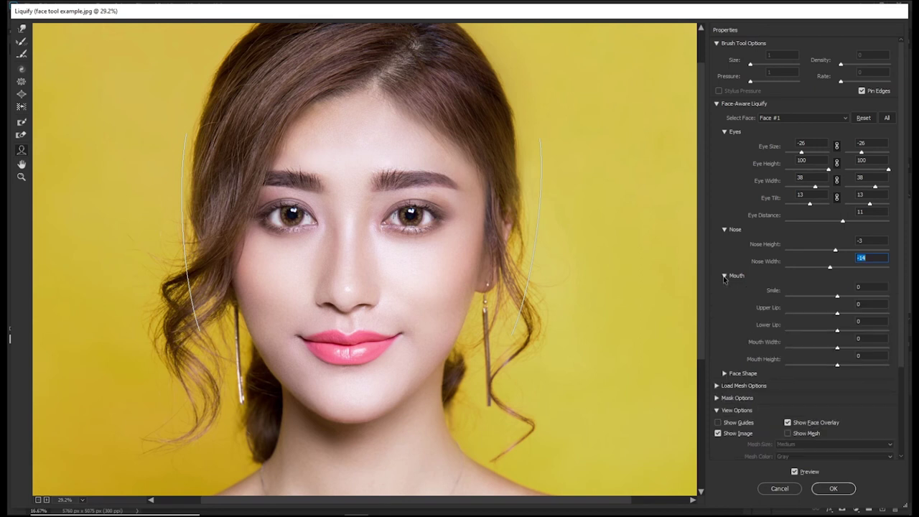
pyautogui.scroll(-1, 751, 284)
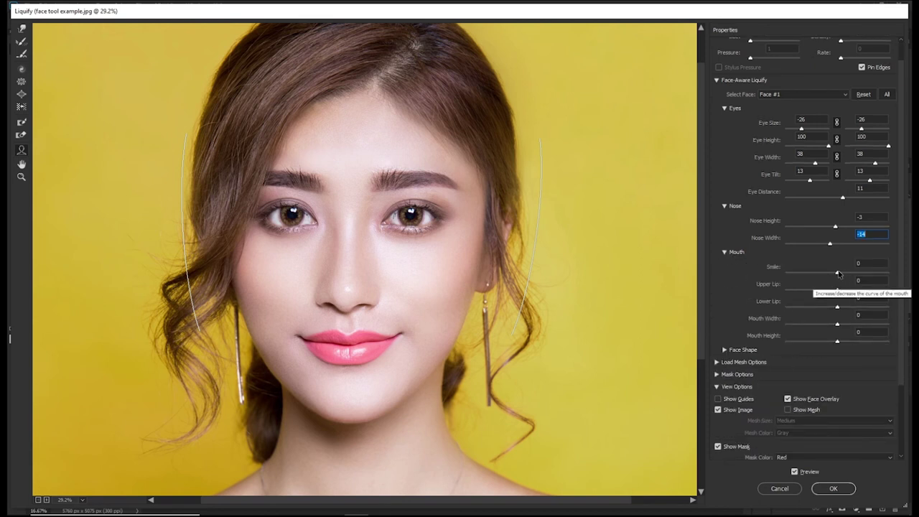
pyautogui.moveTo(838, 276); pyautogui.dragTo(871, 282)
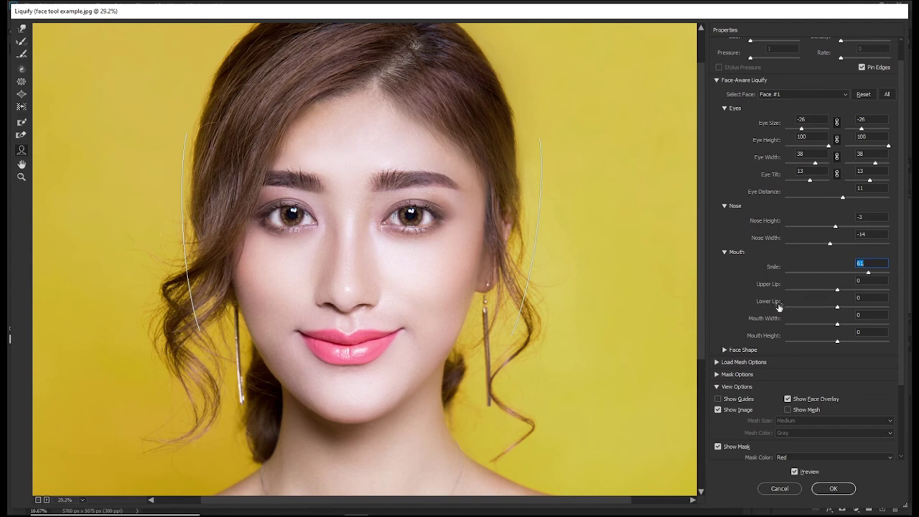
pyautogui.scroll(-1, 797, 279)
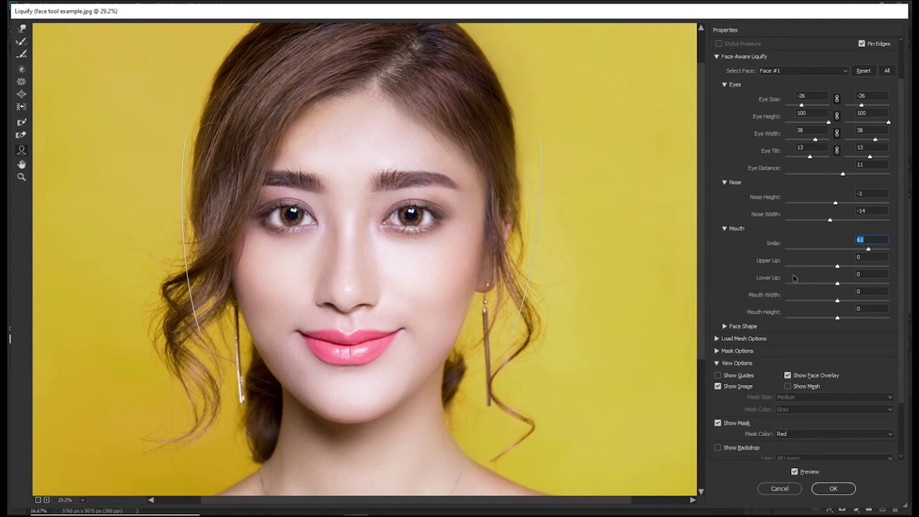
pyautogui.moveTo(837, 268); pyautogui.dragTo(842, 288)
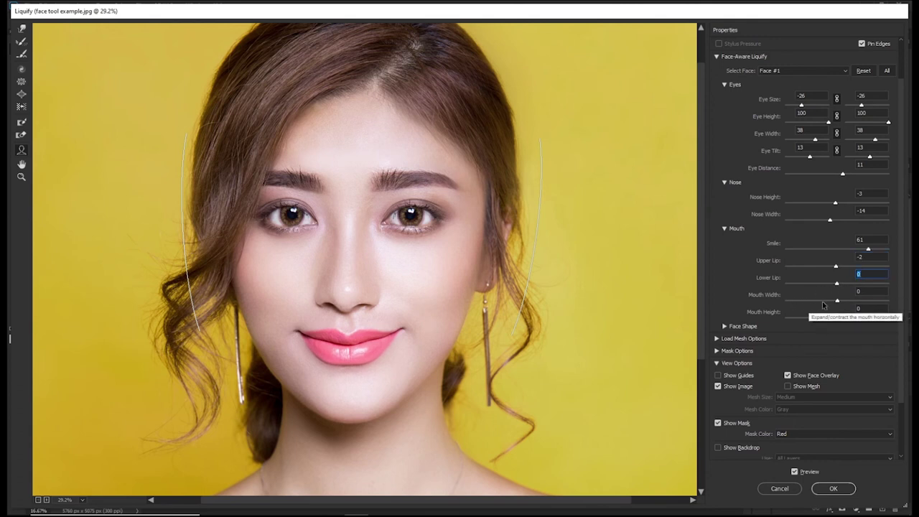
pyautogui.moveTo(837, 303); pyautogui.dragTo(810, 307)
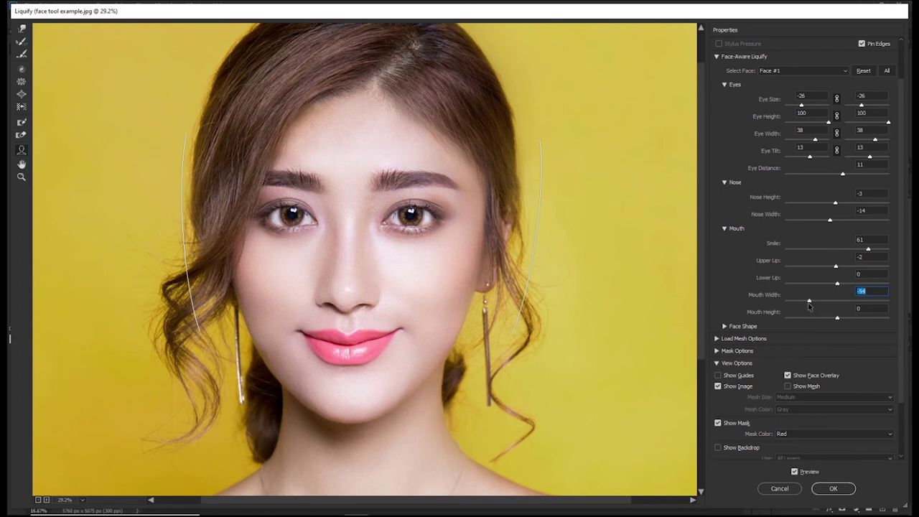
pyautogui.click(837, 318)
# - Reshape the face outline with Forehead 0, Chin Height -13, Jawline 4 and Face Width -27
pyautogui.click(726, 327)
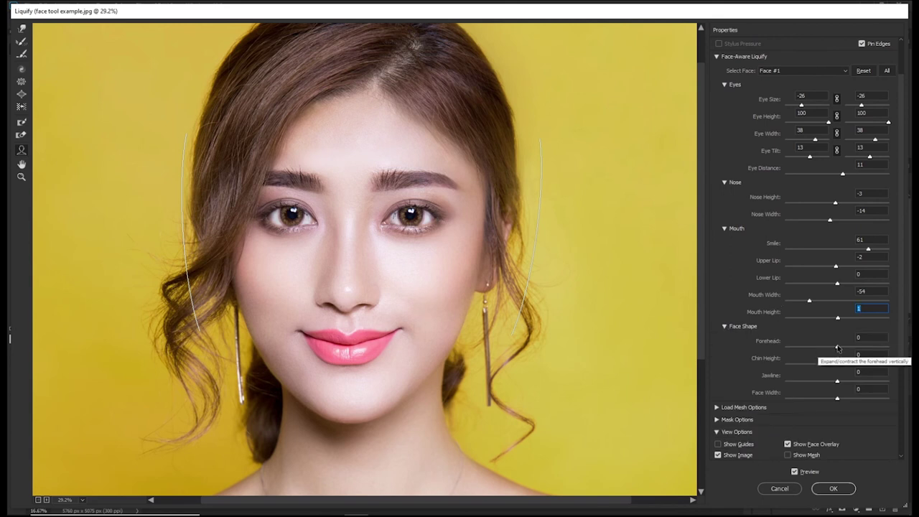
pyautogui.moveTo(837, 348)
pyautogui.mouseDown()
pyautogui.moveTo(812, 349)
pyautogui.moveTo(838, 349)
pyautogui.moveTo(838, 359)
pyautogui.mouseUp()
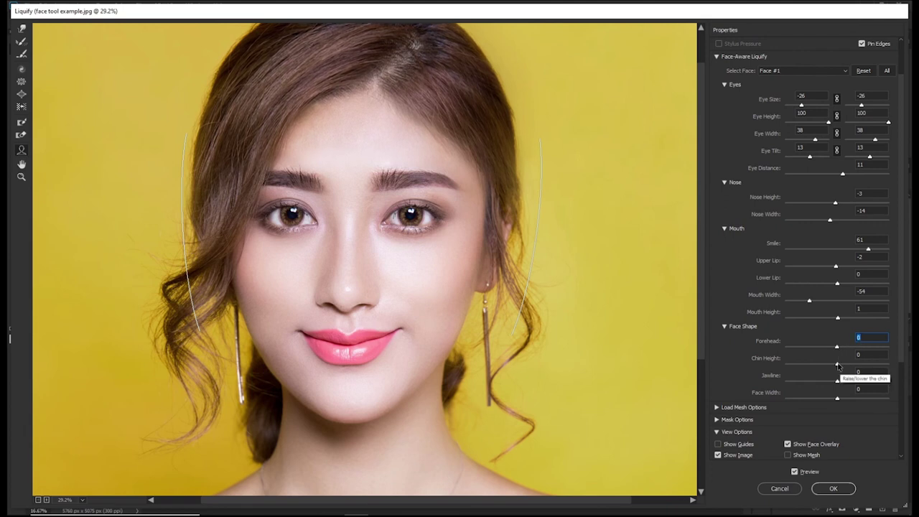
pyautogui.moveTo(838, 367); pyautogui.dragTo(824, 403)
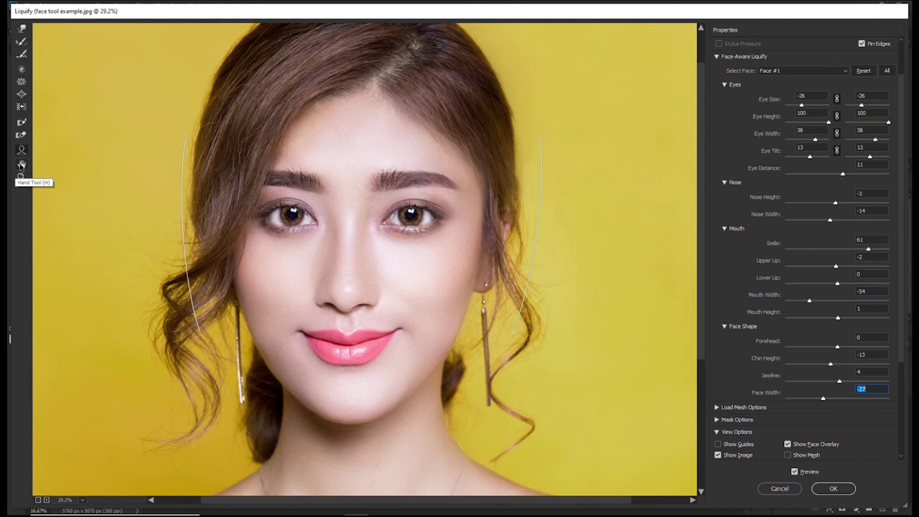
# - Examine the reshaped portrait with the Hand and Zoom tools, from the whole image to a close-up of the lips
pyautogui.click(22, 165)
pyautogui.moveTo(357, 165)
pyautogui.mouseDown()
pyautogui.moveTo(332, 256)
pyautogui.moveTo(304, 242)
pyautogui.moveTo(382, 194)
pyautogui.moveTo(465, 225)
pyautogui.moveTo(370, 242)
pyautogui.moveTo(365, 208)
pyautogui.mouseUp()
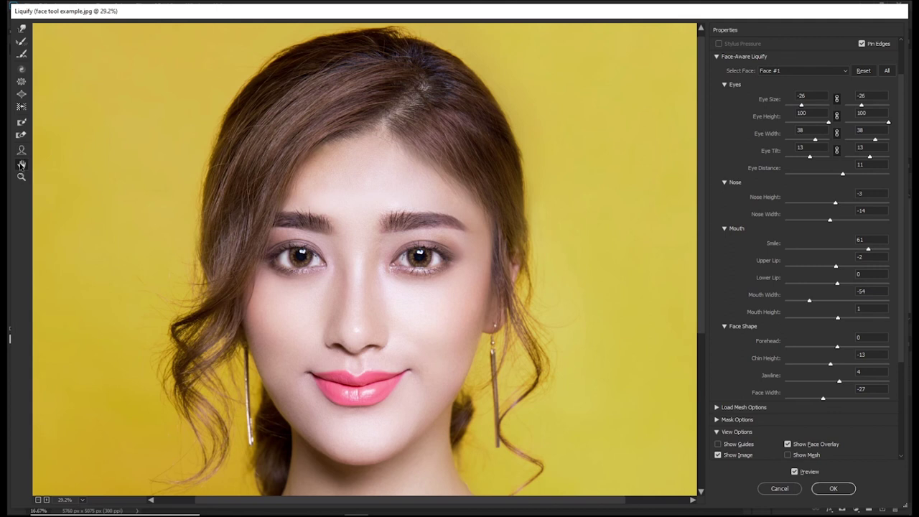
pyautogui.doubleClick(22, 164)
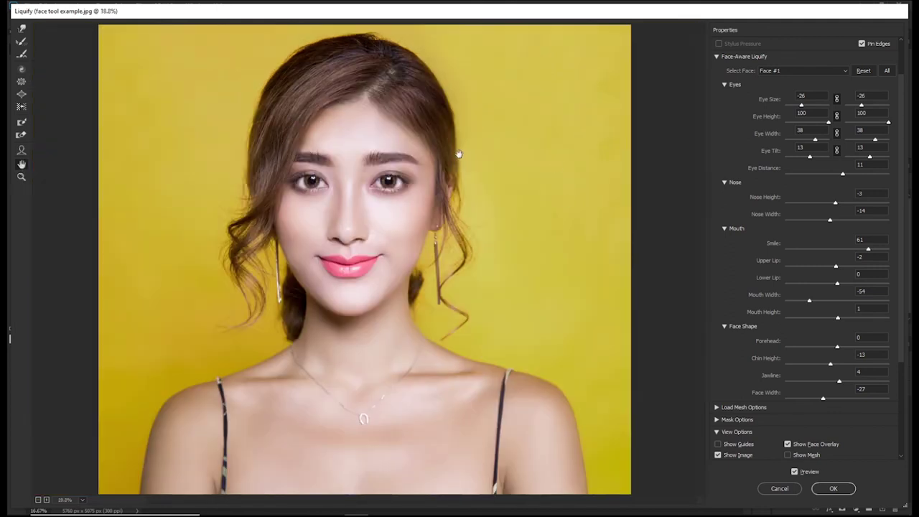
pyautogui.click(21, 177)
pyautogui.click(372, 121)
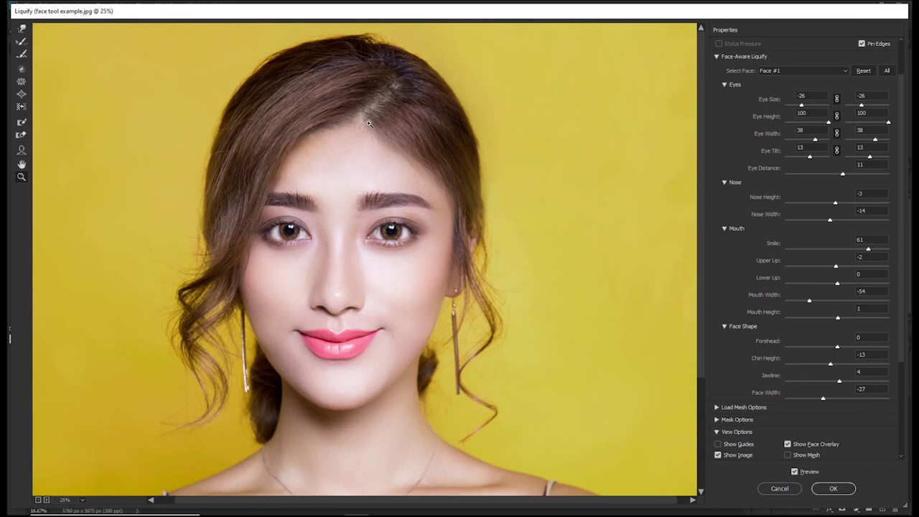
pyautogui.keyDown('alt'); pyautogui.click(350, 159); pyautogui.keyUp('alt')
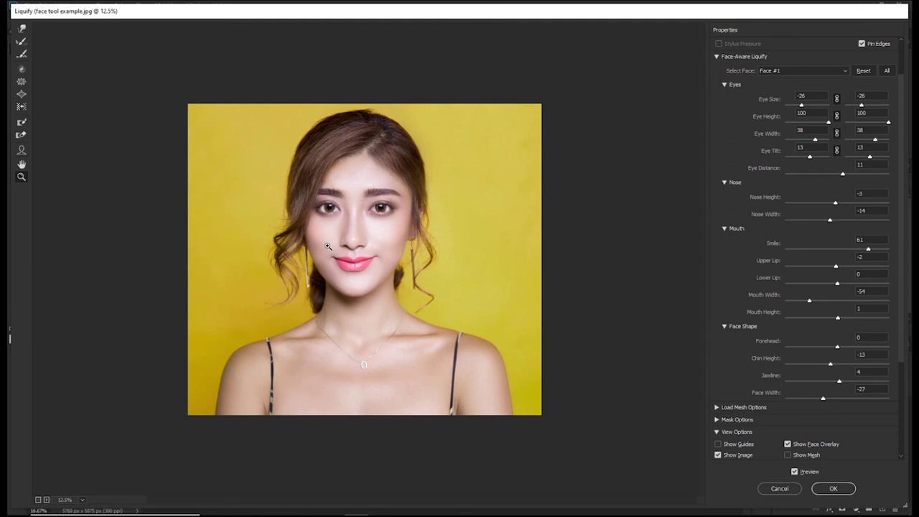
pyautogui.moveTo(393, 282)
pyautogui.mouseDown()
pyautogui.moveTo(338, 273)
pyautogui.moveTo(326, 245)
pyautogui.mouseUp()
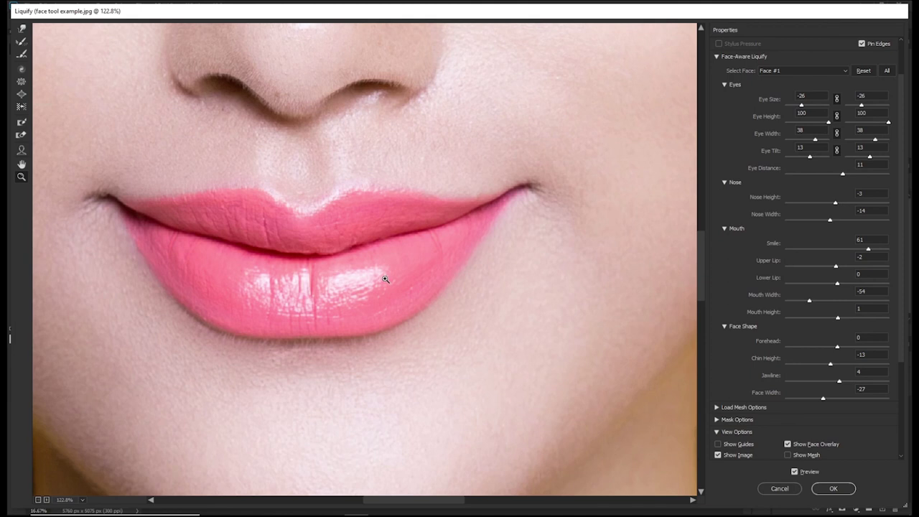
pyautogui.doubleClick(22, 164)
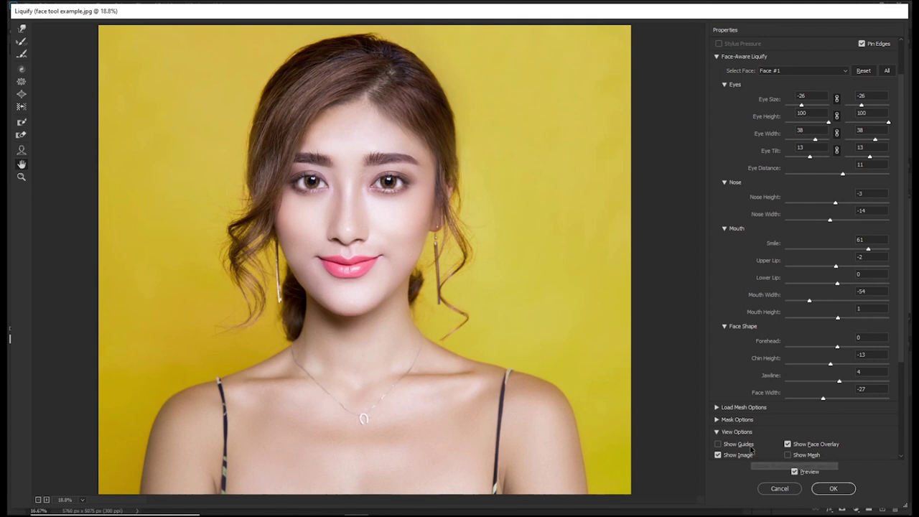
# - Apply the portrait's face adjustments and open the Liquify filter on Layer 1 of the forward warp example photo
pyautogui.click(819, 491)
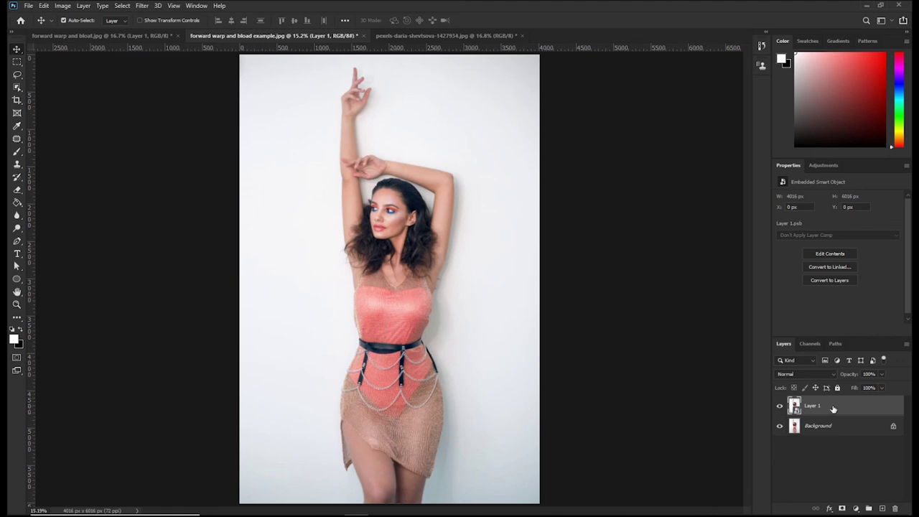
pyautogui.click(141, 5)
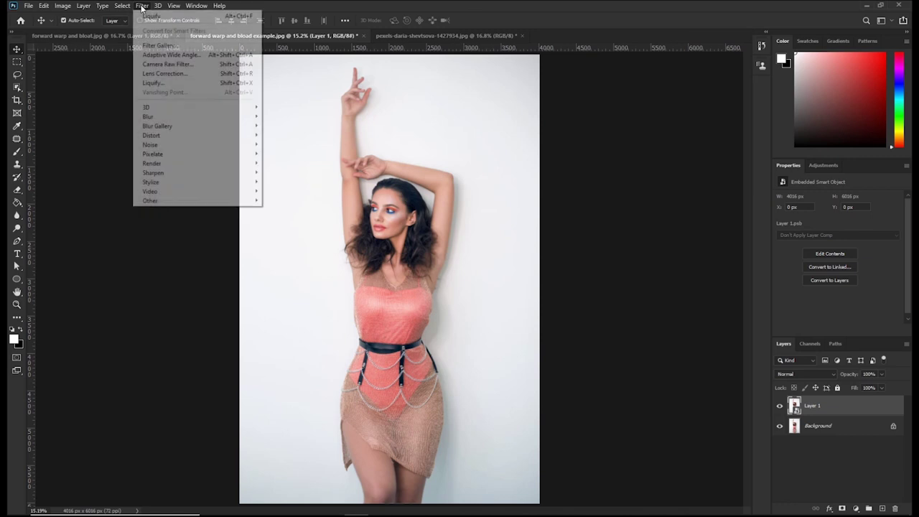
pyautogui.click(158, 83)
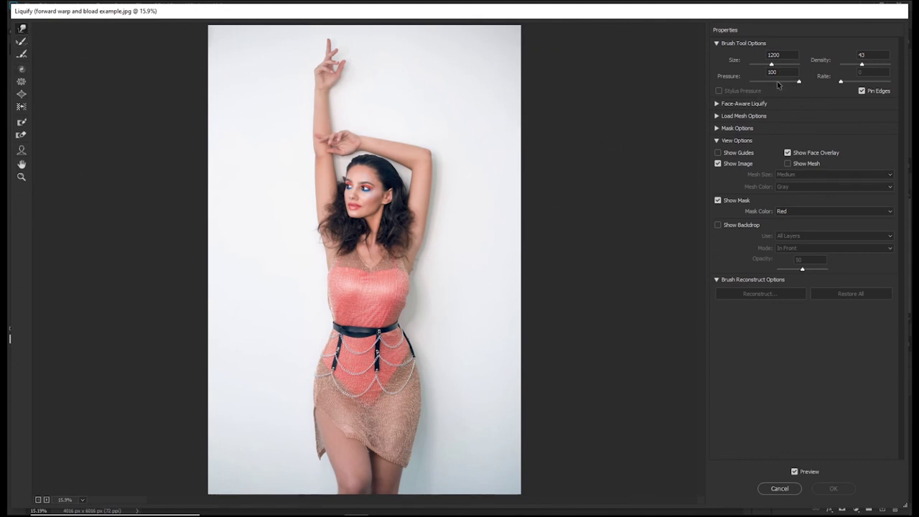
# - Set the Forward Warp pressure to 57 and nudge the hip on the left of the photo slightly outward at size 1200
pyautogui.click(778, 82)
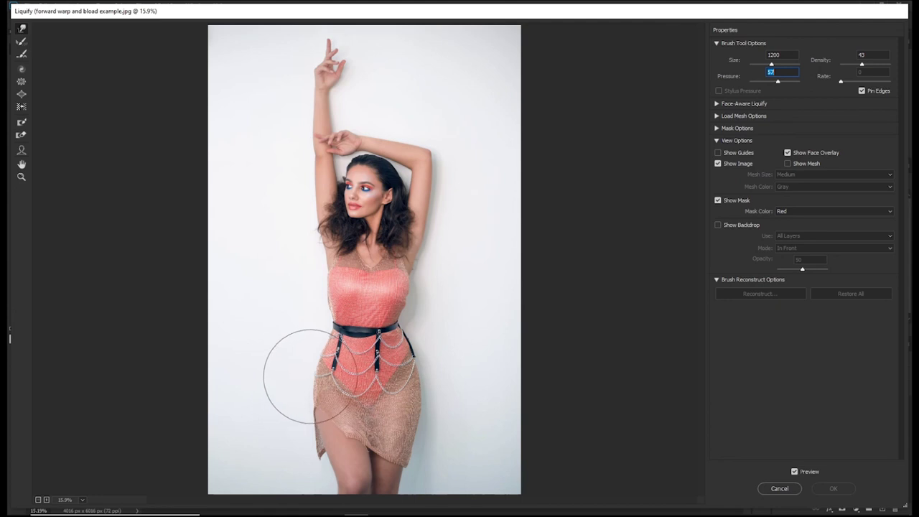
pyautogui.moveTo(330, 374); pyautogui.dragTo(326, 372)
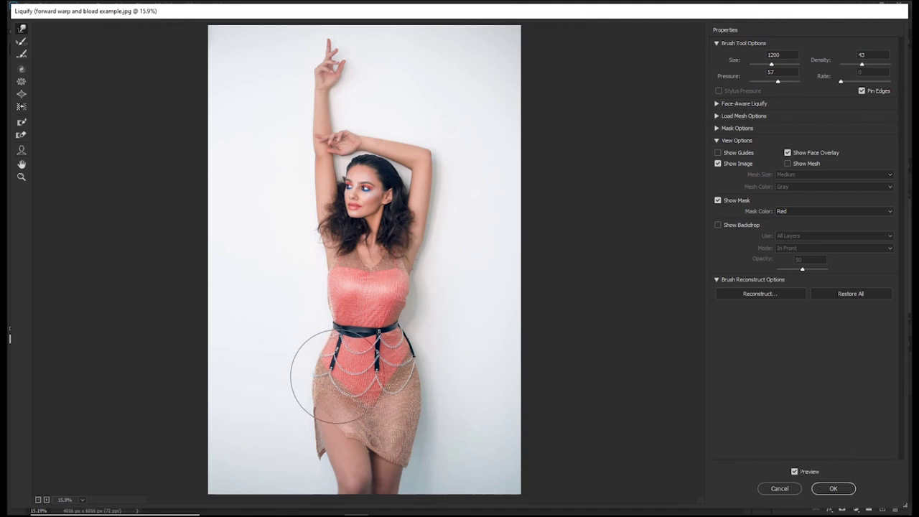
# - Try to stretch the same hip far outward with one long Forward Warp stroke, and undo that stroke
pyautogui.moveTo(339, 374)
pyautogui.mouseDown()
pyautogui.moveTo(323, 379)
pyautogui.moveTo(288, 367)
pyautogui.mouseUp()
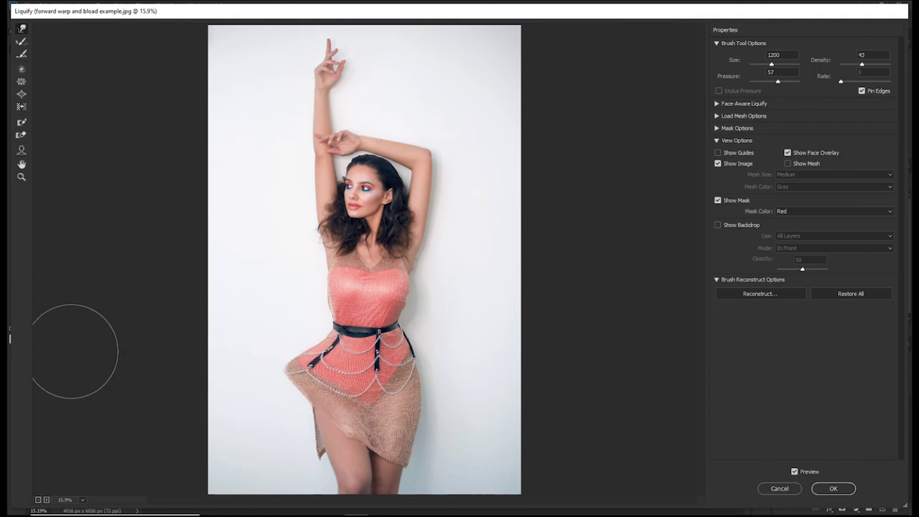
pyautogui.press('alt')
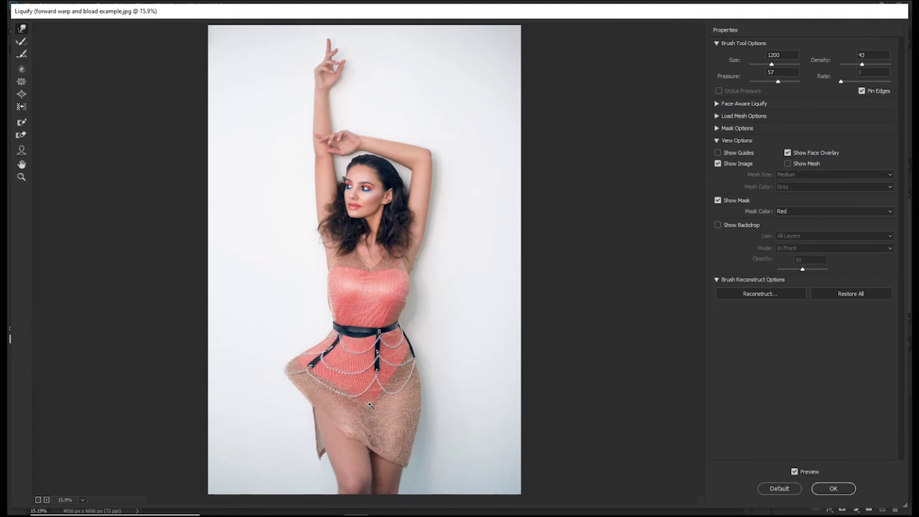
pyautogui.hotkey('ctrl', 'alt', 'z')
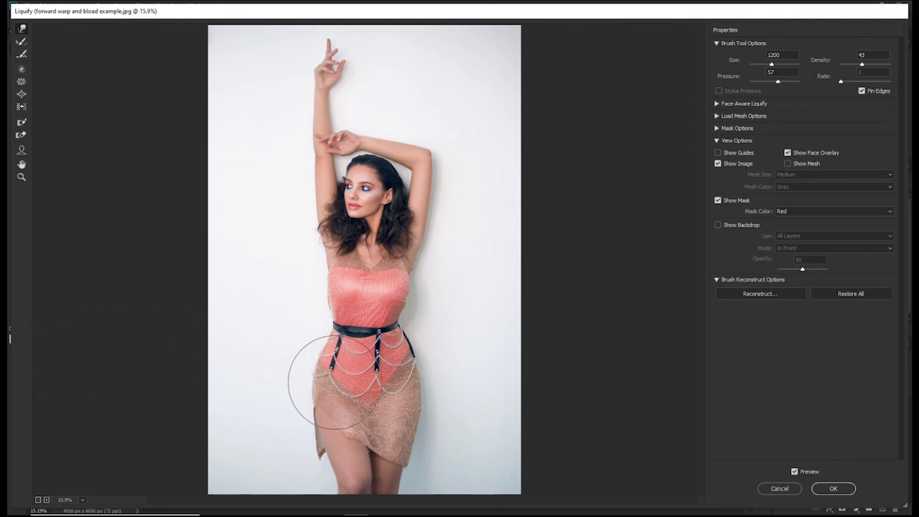
# - Widen both hips of the model by warping the dress edges outward with the Forward Warp tool
pyautogui.moveTo(329, 371); pyautogui.dragTo(318, 407)
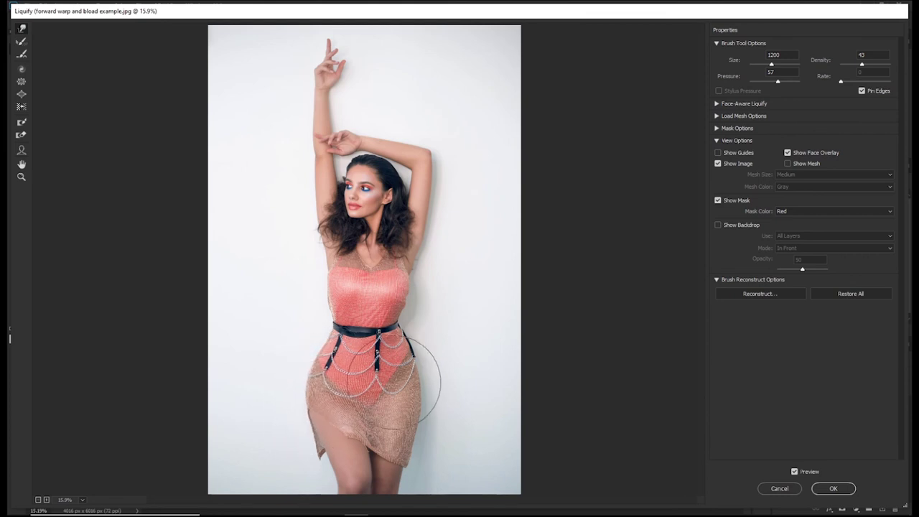
pyautogui.moveTo(403, 393)
pyautogui.mouseDown()
pyautogui.moveTo(422, 396)
pyautogui.moveTo(420, 376)
pyautogui.moveTo(432, 410)
pyautogui.mouseUp()
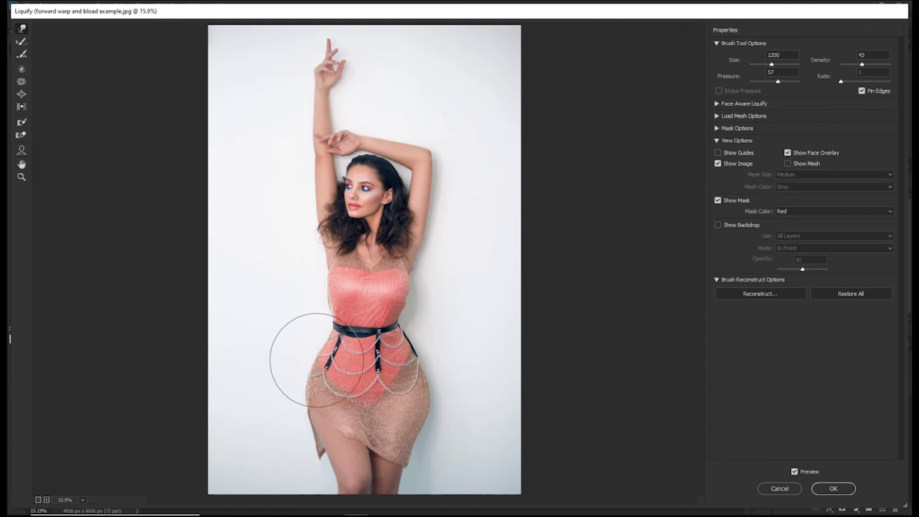
# - Reduce the brush size to 500 and partly restore the waist edge at the belt on the left of the photo with the Reconstruct tool
pyautogui.press('[')
pyautogui.press('[')
pyautogui.press('[')
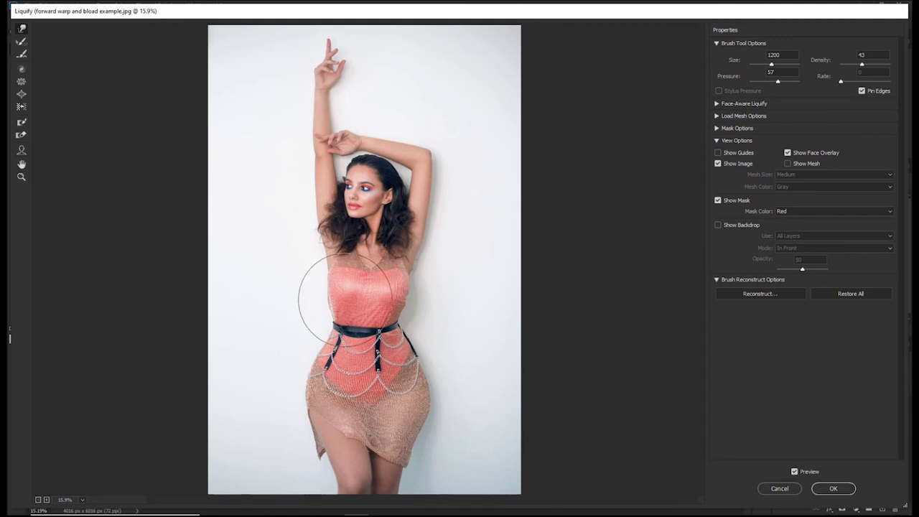
pyautogui.press('[')
pyautogui.press('[')
pyautogui.press('[')
pyautogui.press('[')
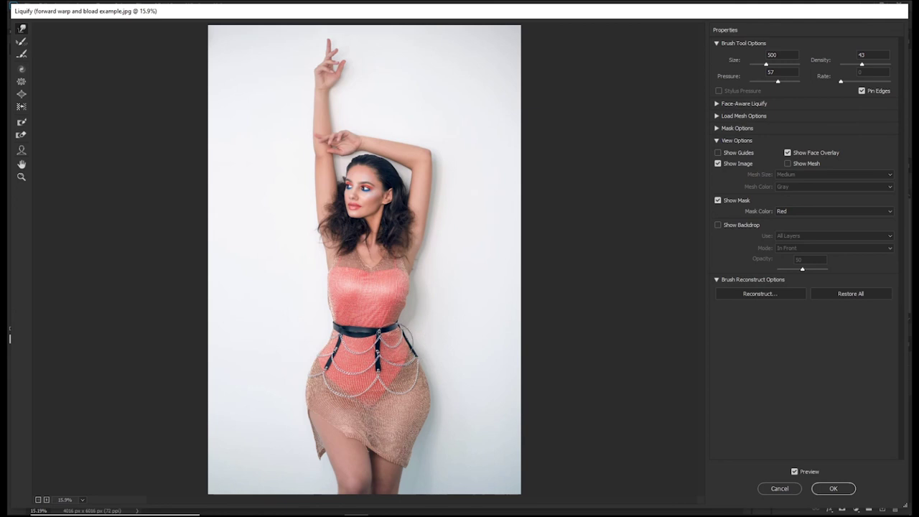
pyautogui.click(24, 43)
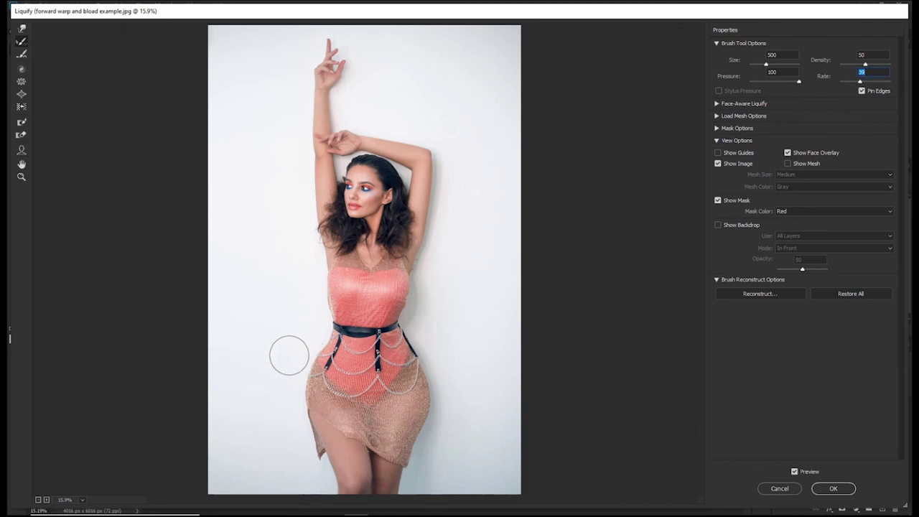
pyautogui.moveTo(314, 335); pyautogui.dragTo(326, 336)
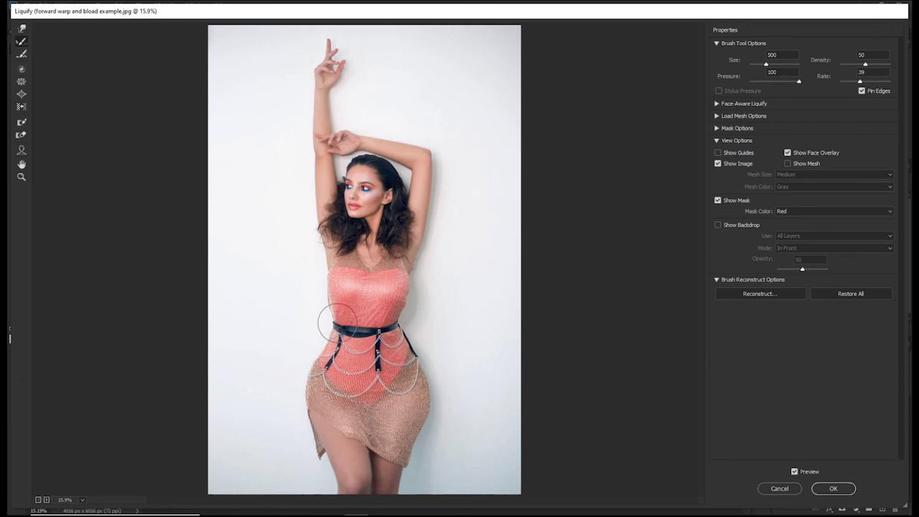
# - Apply the Liquify changes to the model's figure, and hide and reshow Layer 1 to compare before and after
pyautogui.click(838, 489)
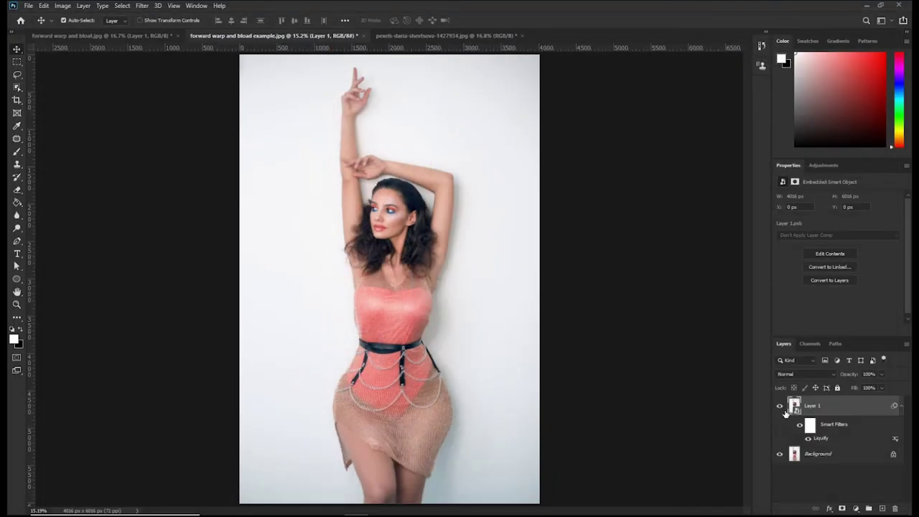
pyautogui.click(781, 407)
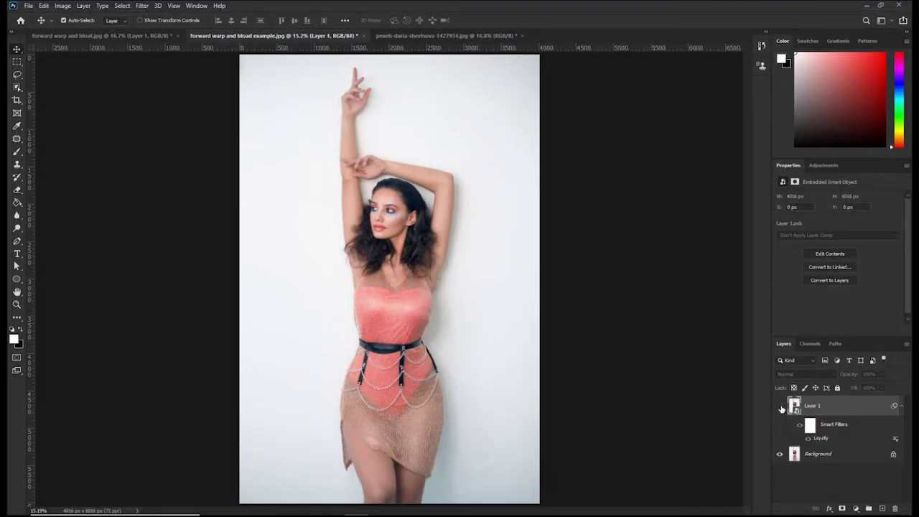
pyautogui.click(781, 407)
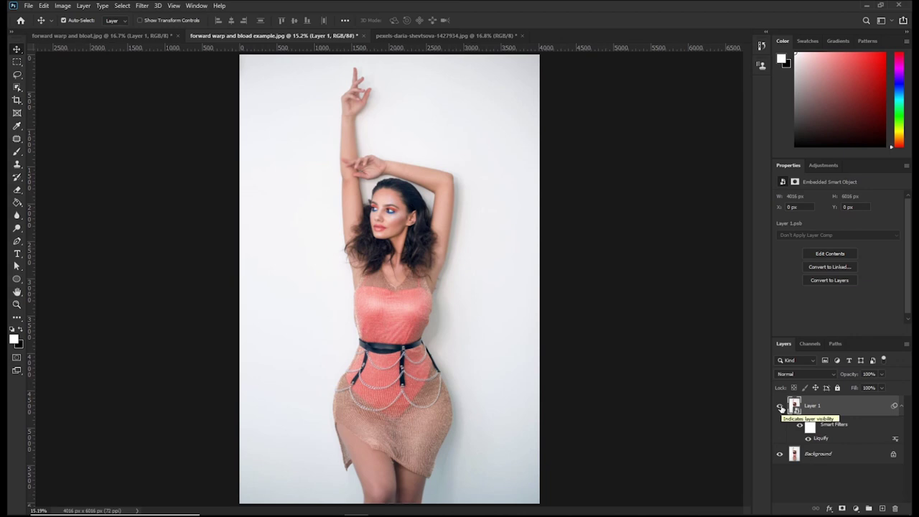